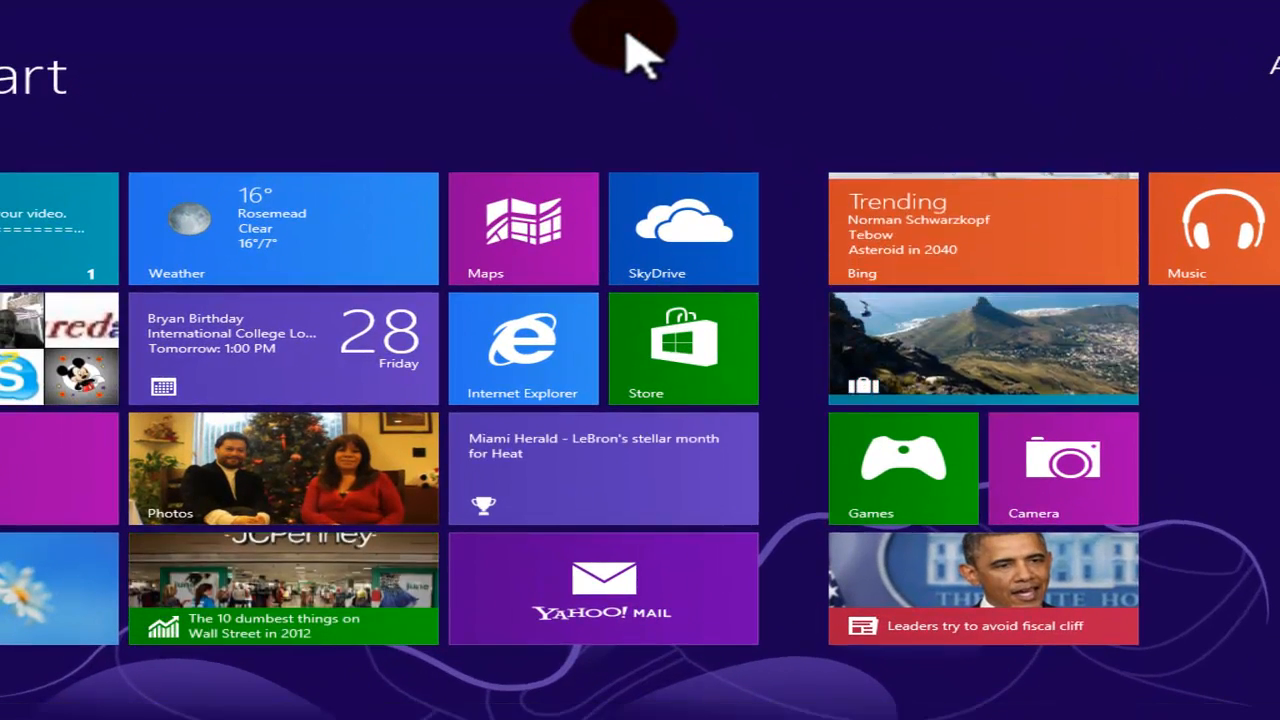
Open System and Security in Control Panel and launch Windows Remote Assistance.
text(control)
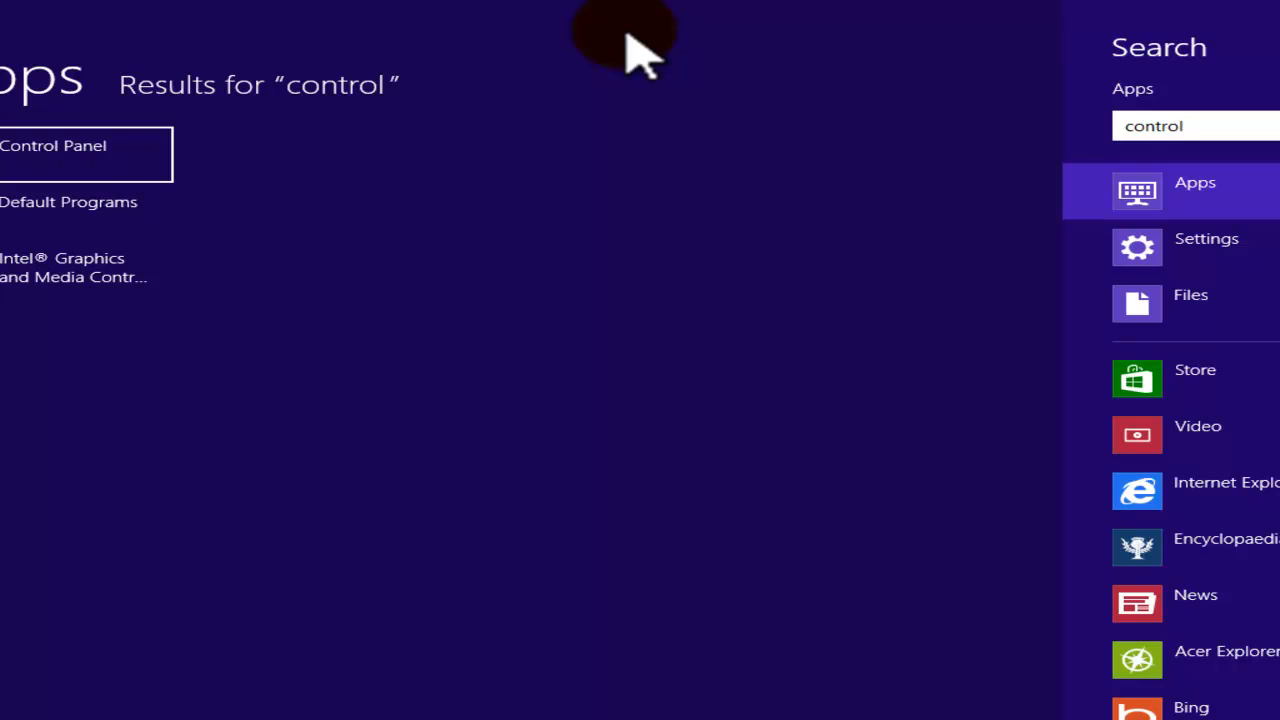
click(80, 157)
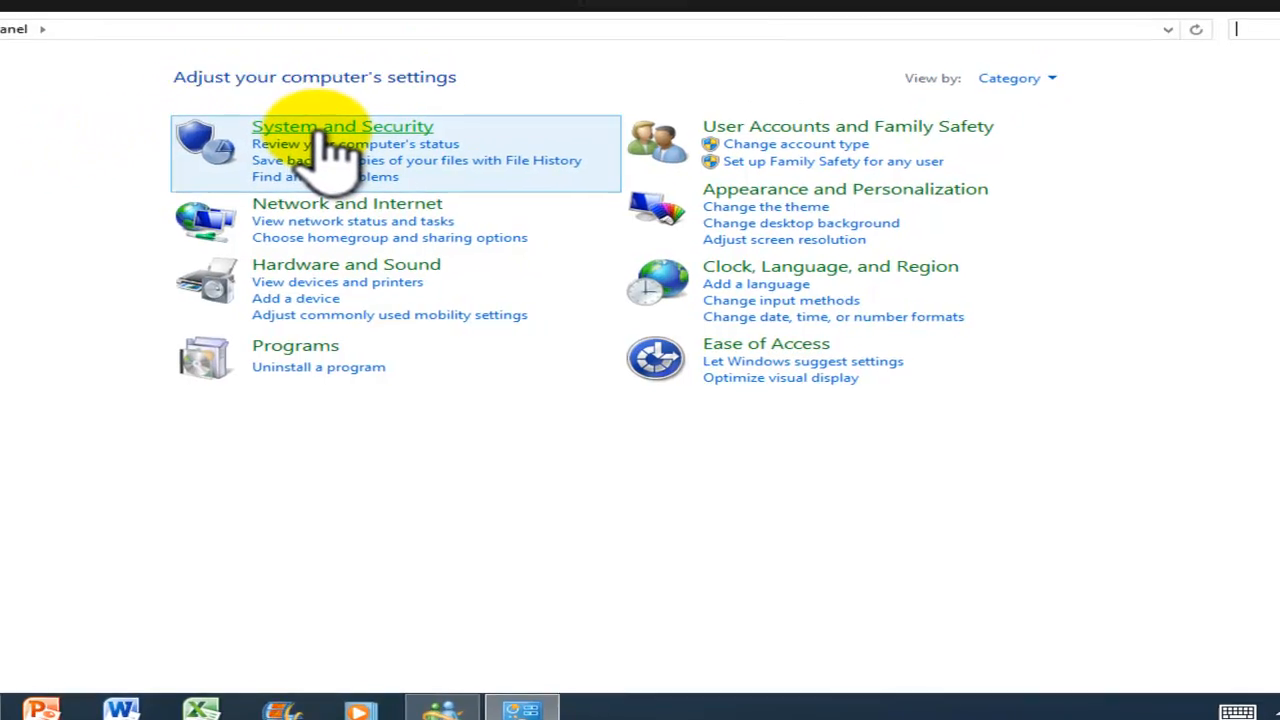
click(315, 130)
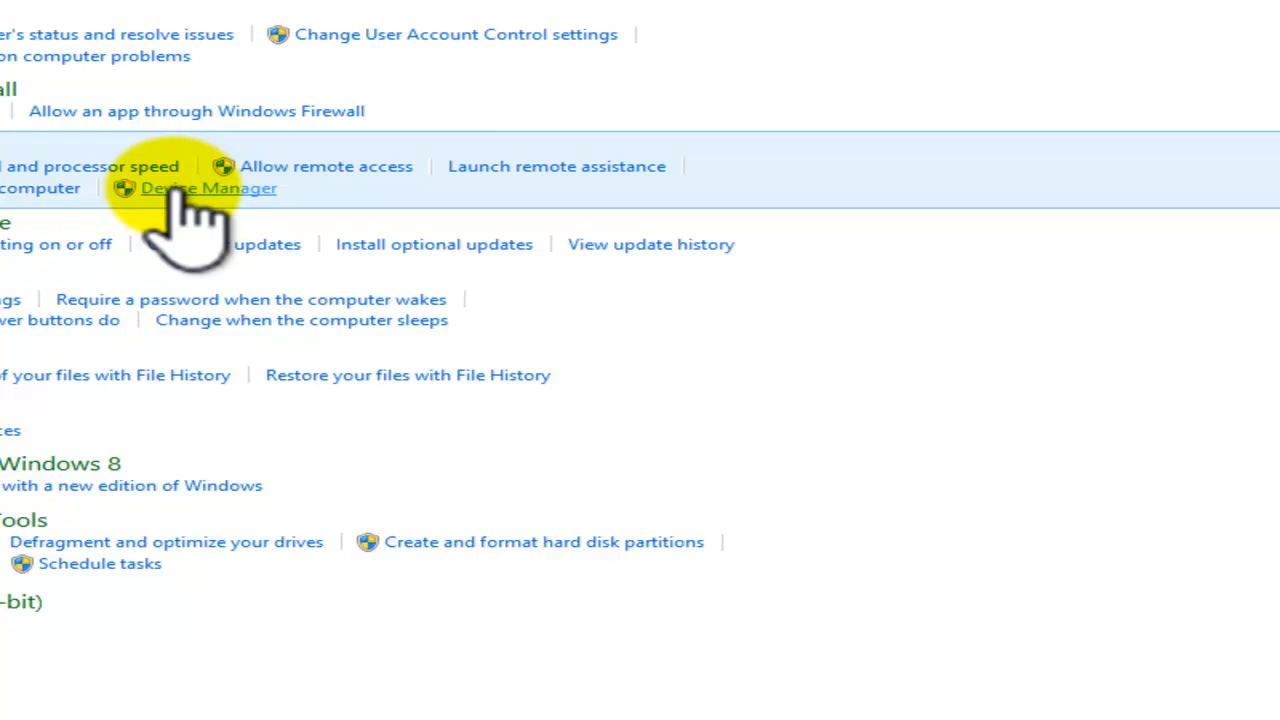
click(527, 168)
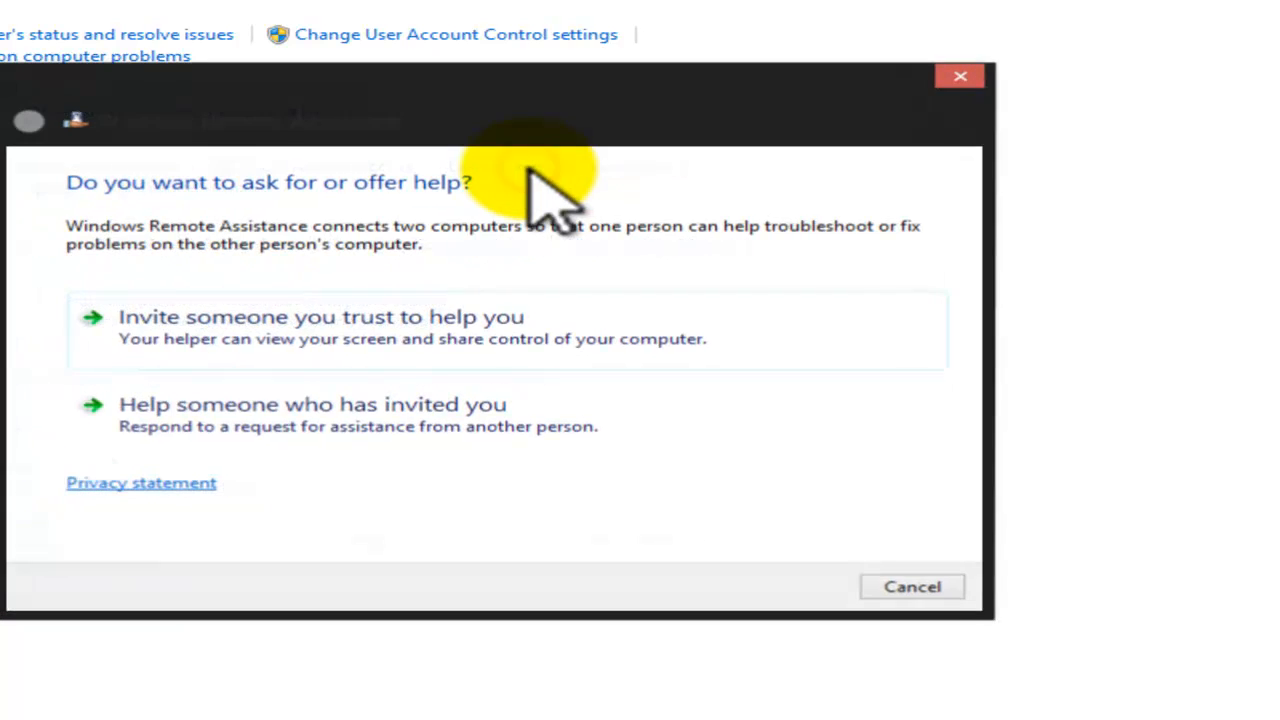
click(445, 103)
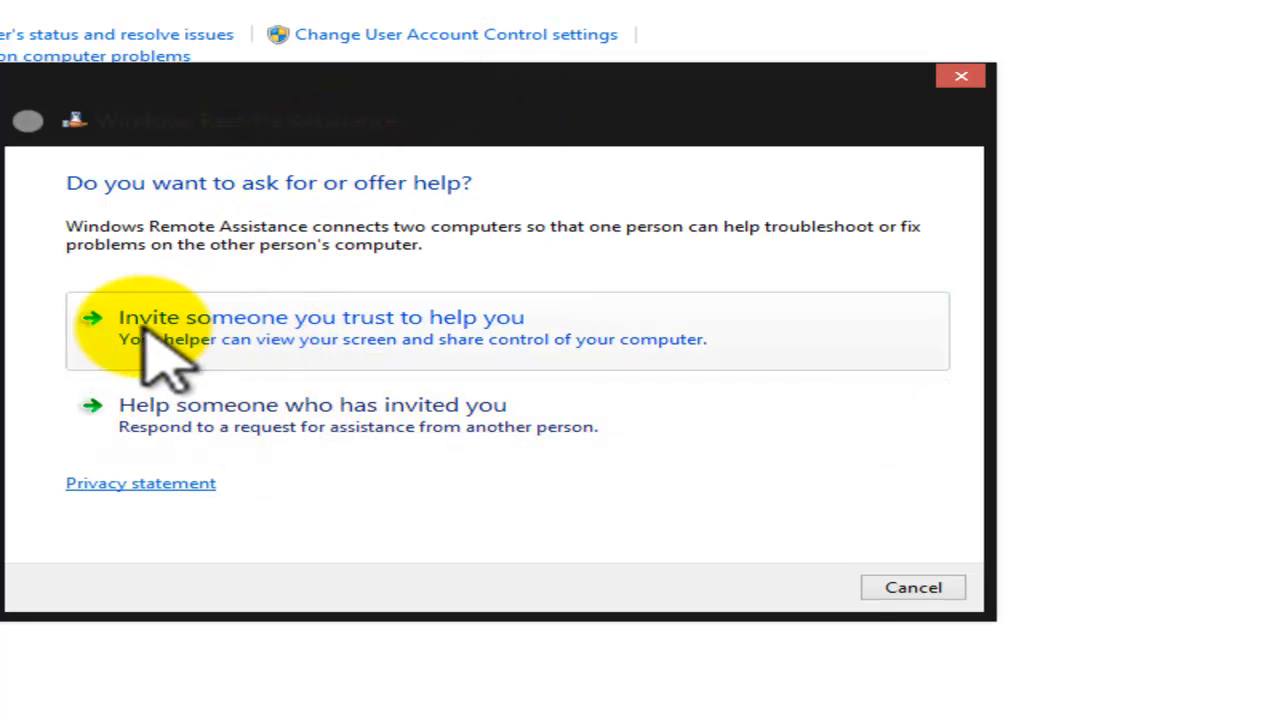
Choose to invite someone you trust to help and use email to send the invitation.
click(406, 331)
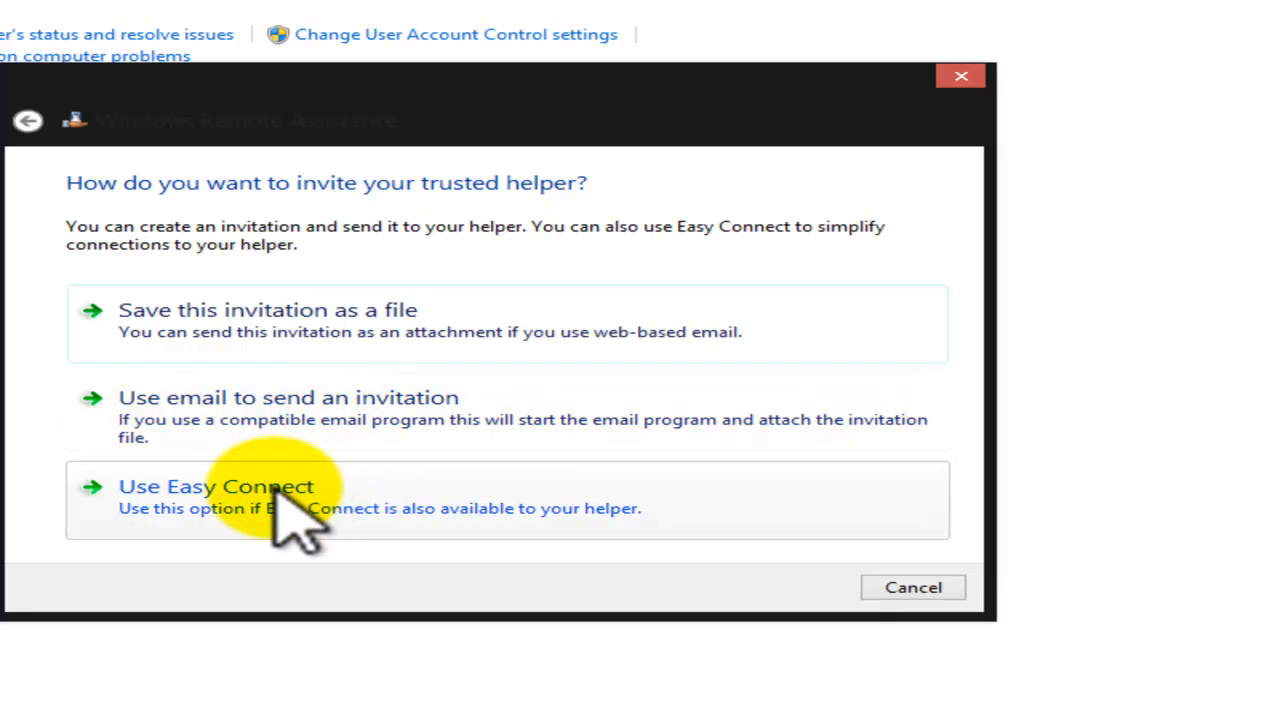
click(207, 420)
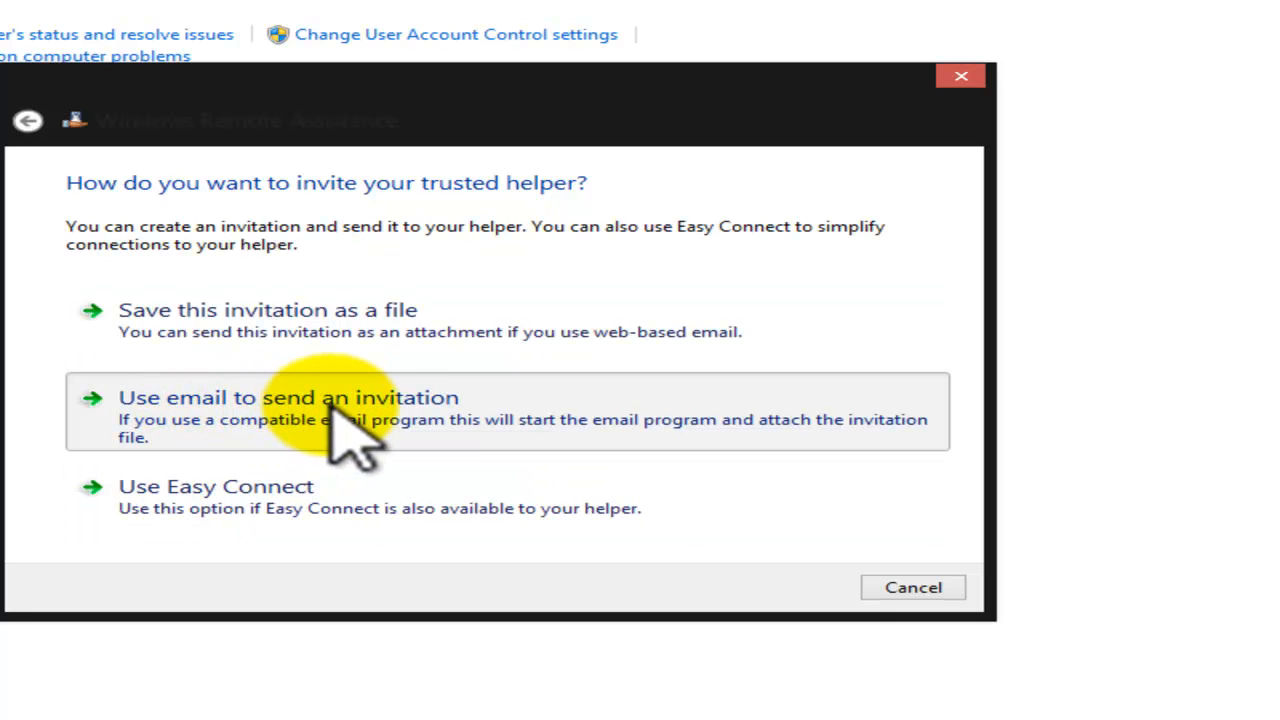
click(415, 406)
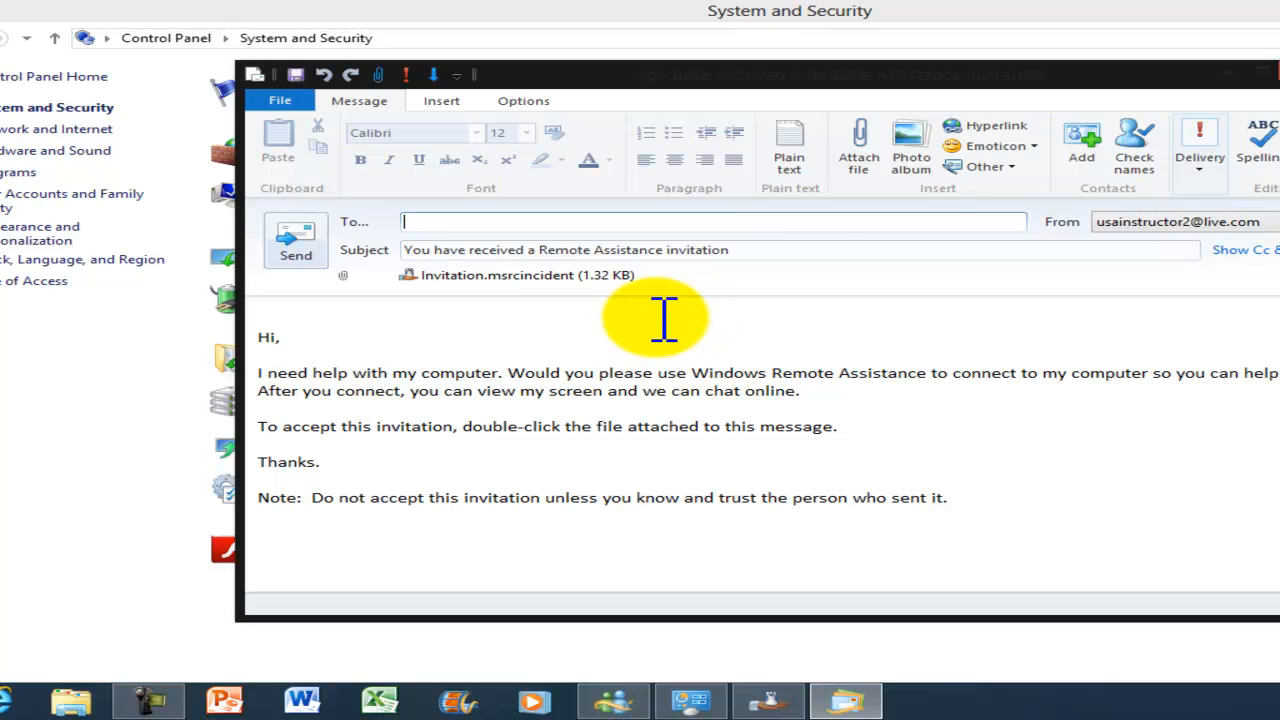
Address the Remote Assistance invitation email to the helper's contact and send it.
text(alfr)
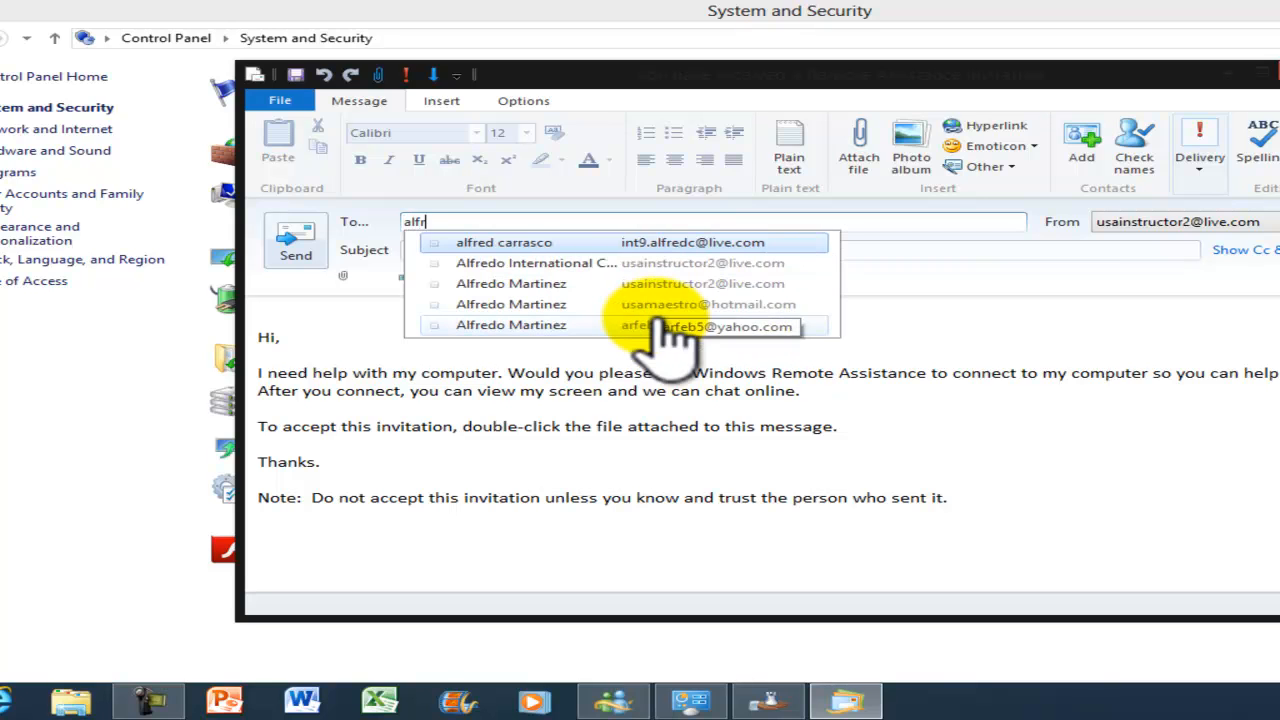
text(ed)
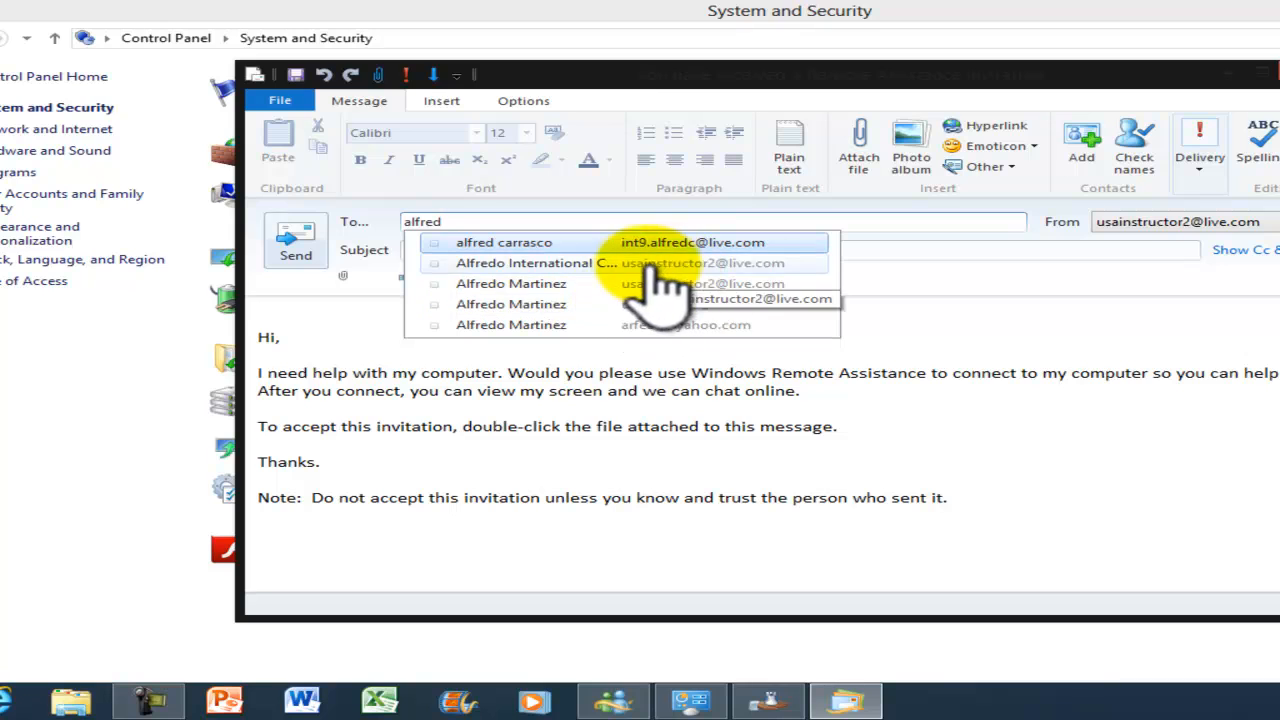
click(684, 327)
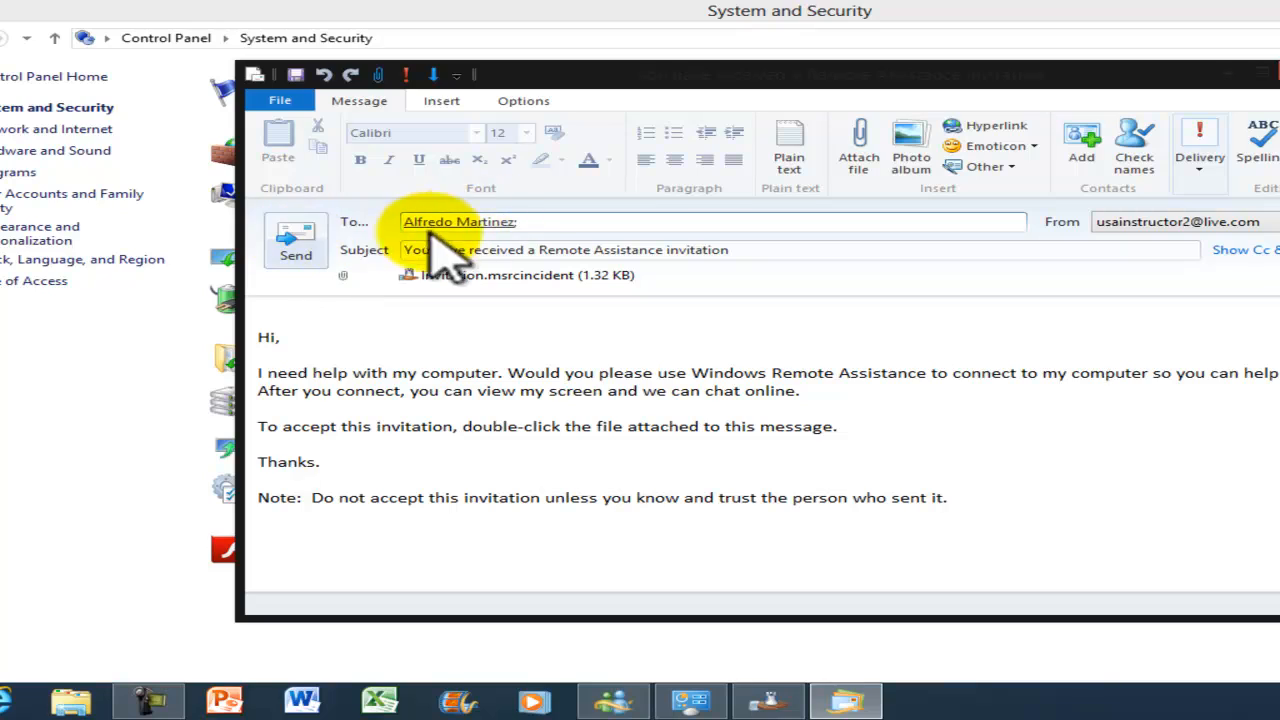
click(296, 240)
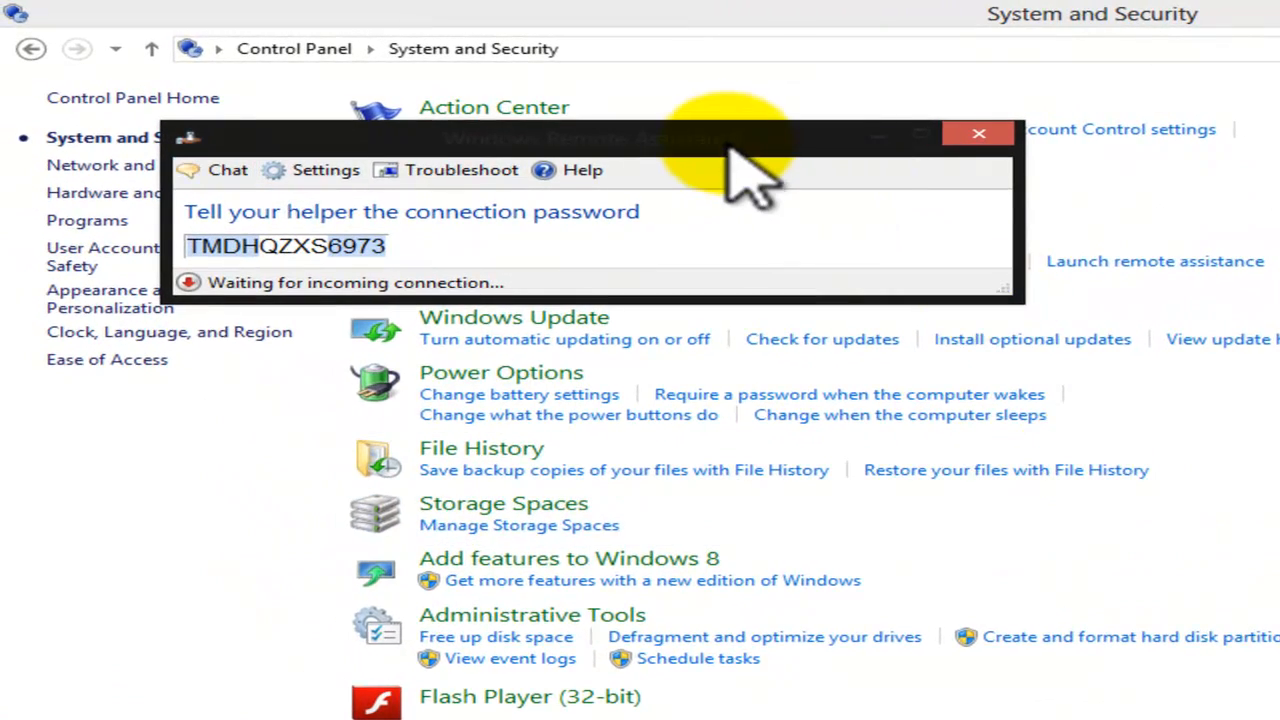
Shift the connection password window slightly and allow the helper to connect to the computer.
drag(728, 148, 762, 140)
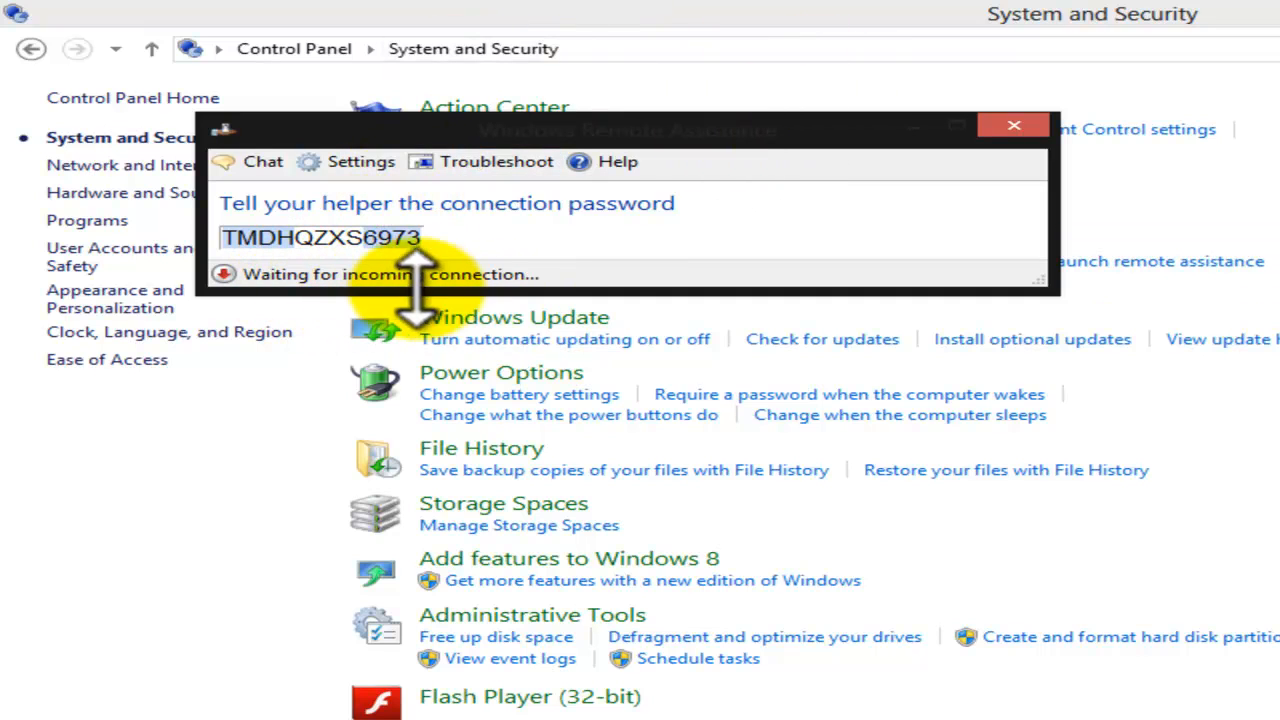
click(805, 219)
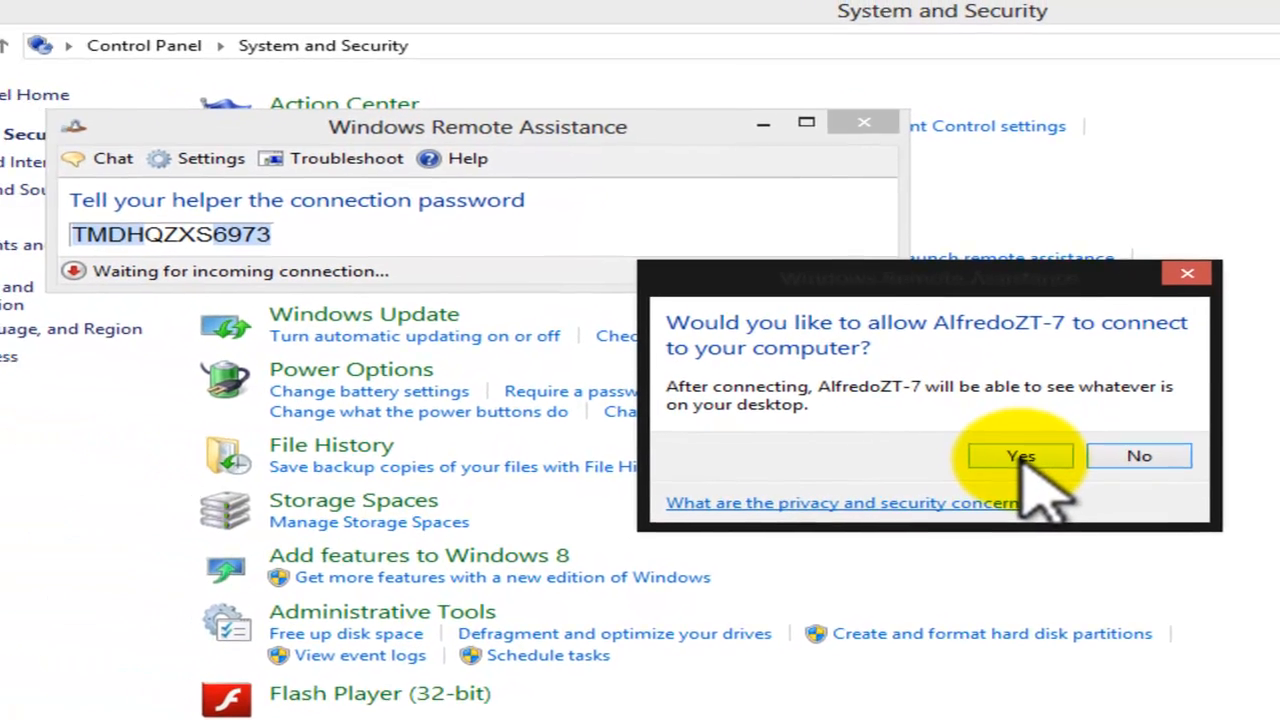
click(1022, 456)
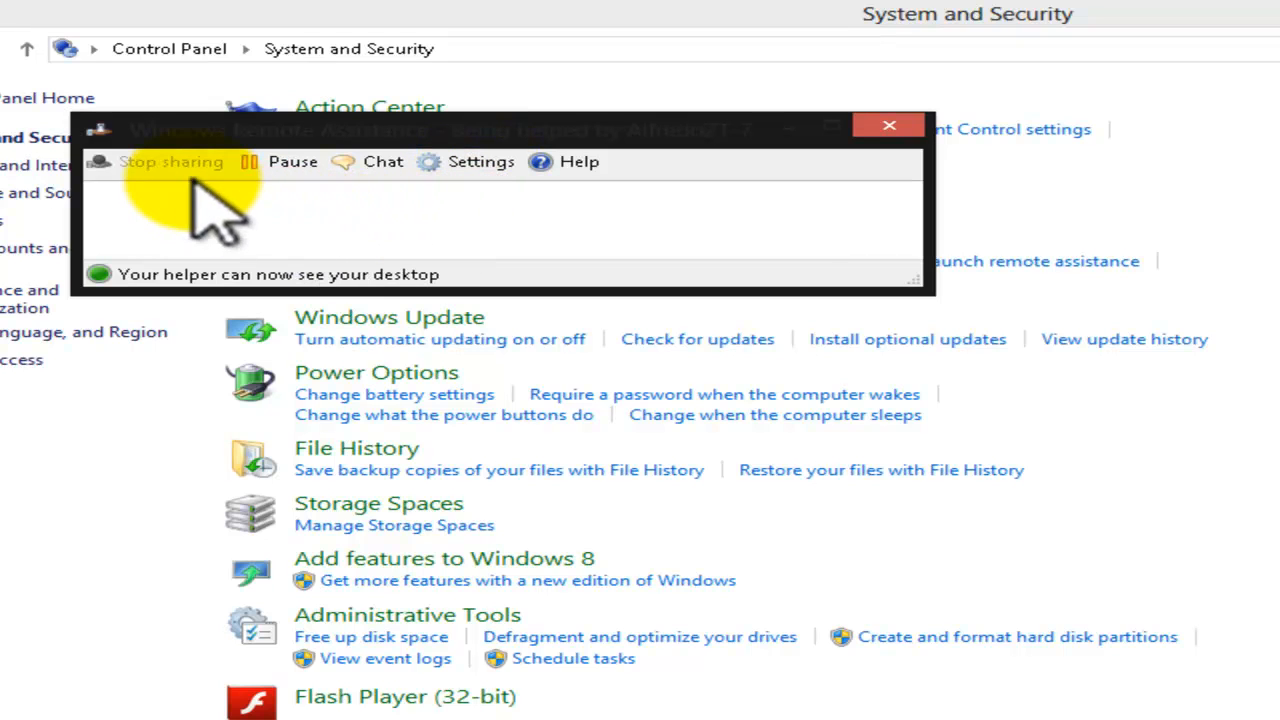
Review the Remote Assistance session settings, including logging and bandwidth usage, and accept them.
click(480, 162)
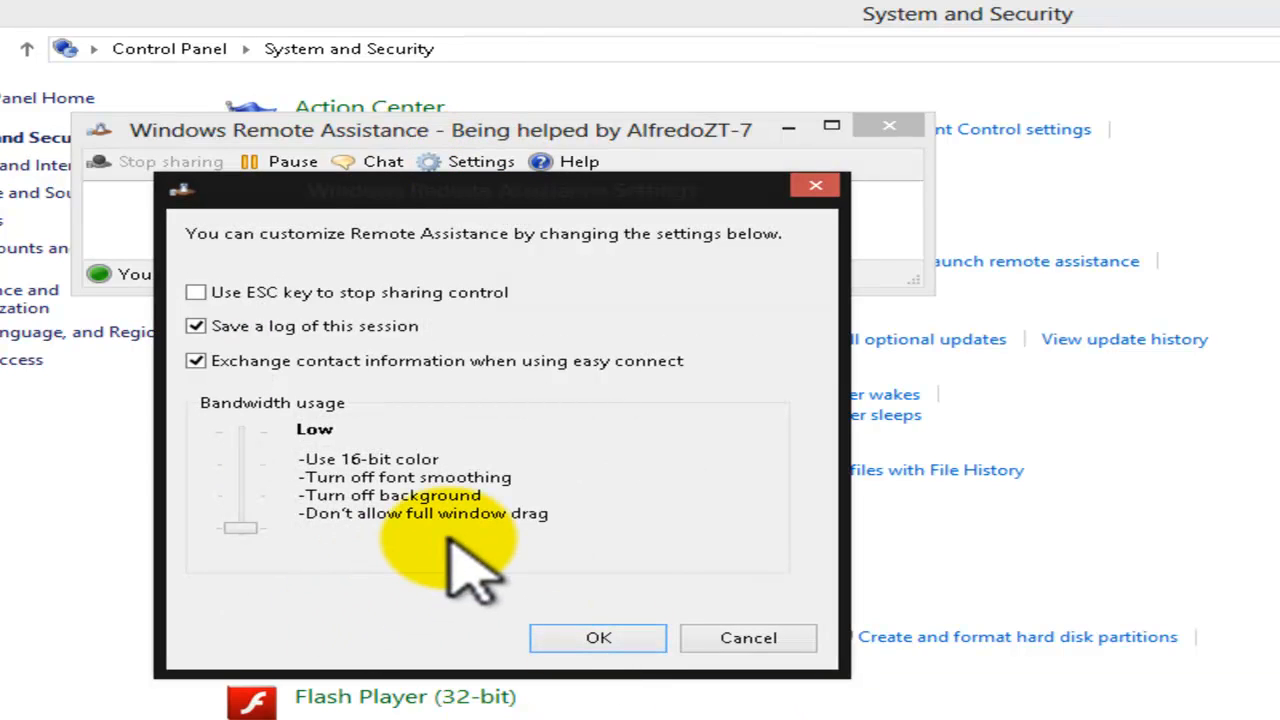
click(600, 638)
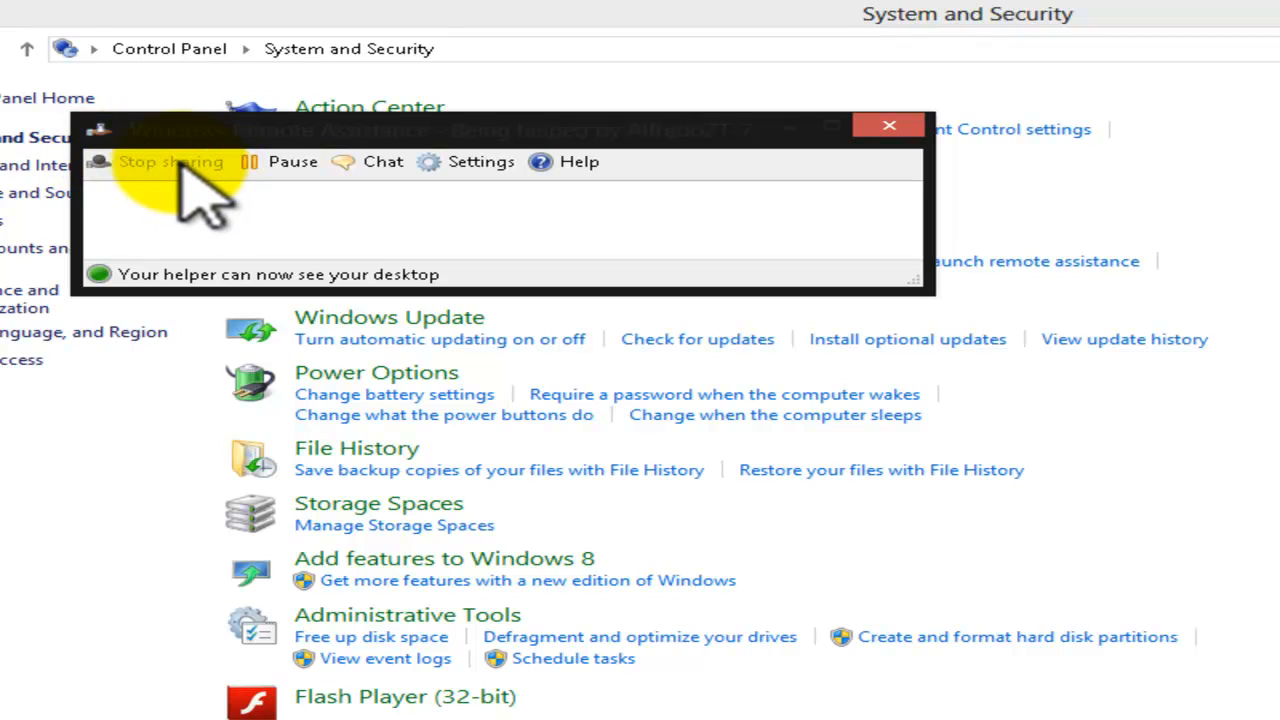
Pause the helper's view of the desktop in the Remote Assistance session and continue sharing it.
click(353, 240)
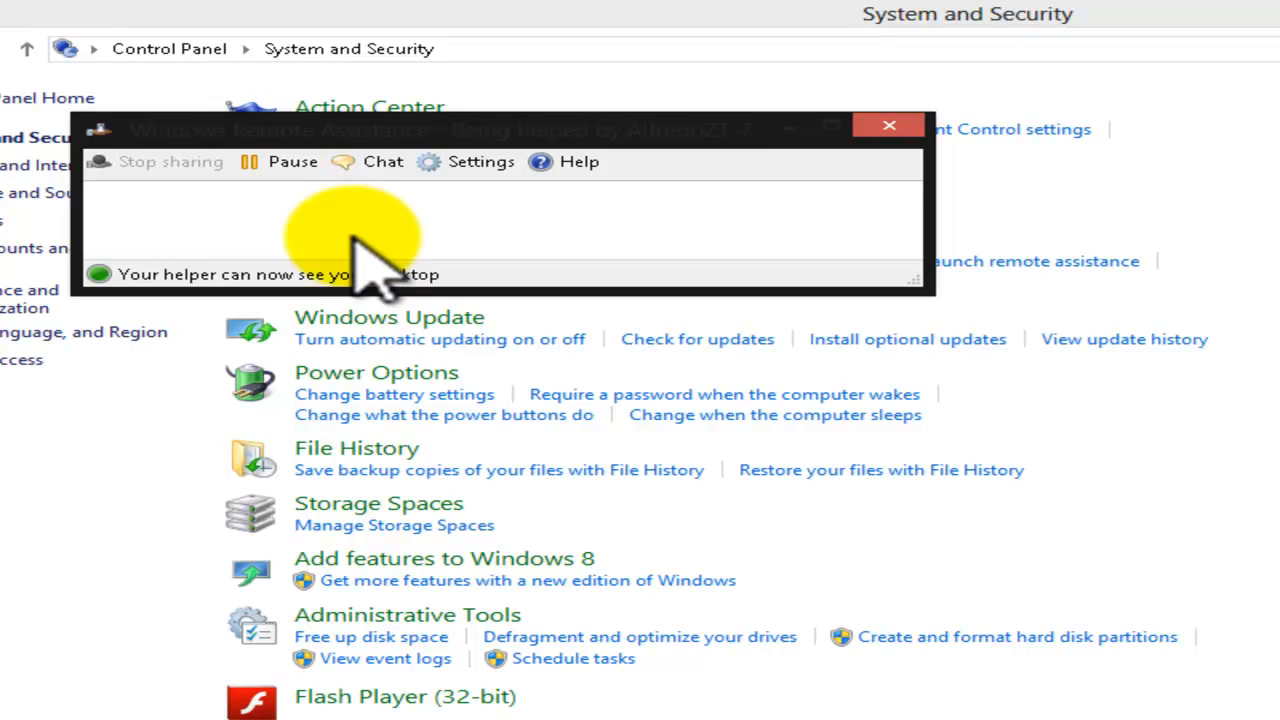
click(290, 163)
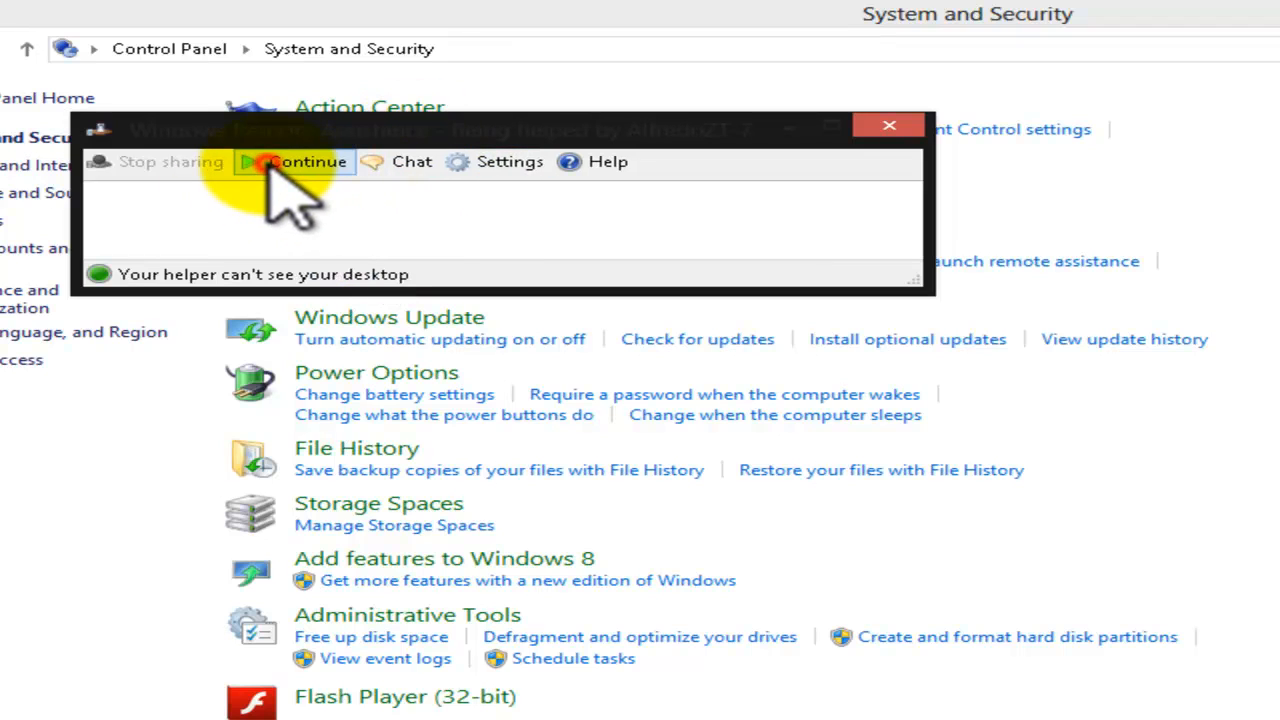
click(288, 163)
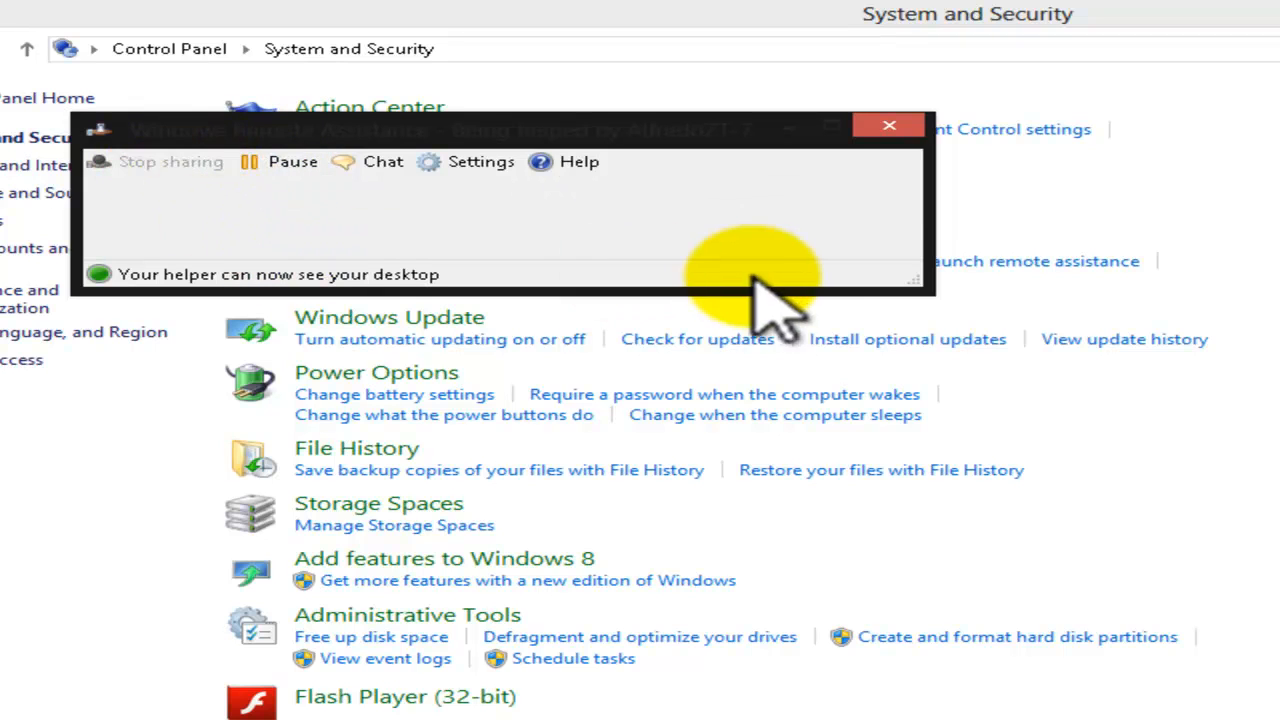
Resize the Remote Assistance window to a compact bar and close it to end the session.
drag(921, 296, 1090, 390)
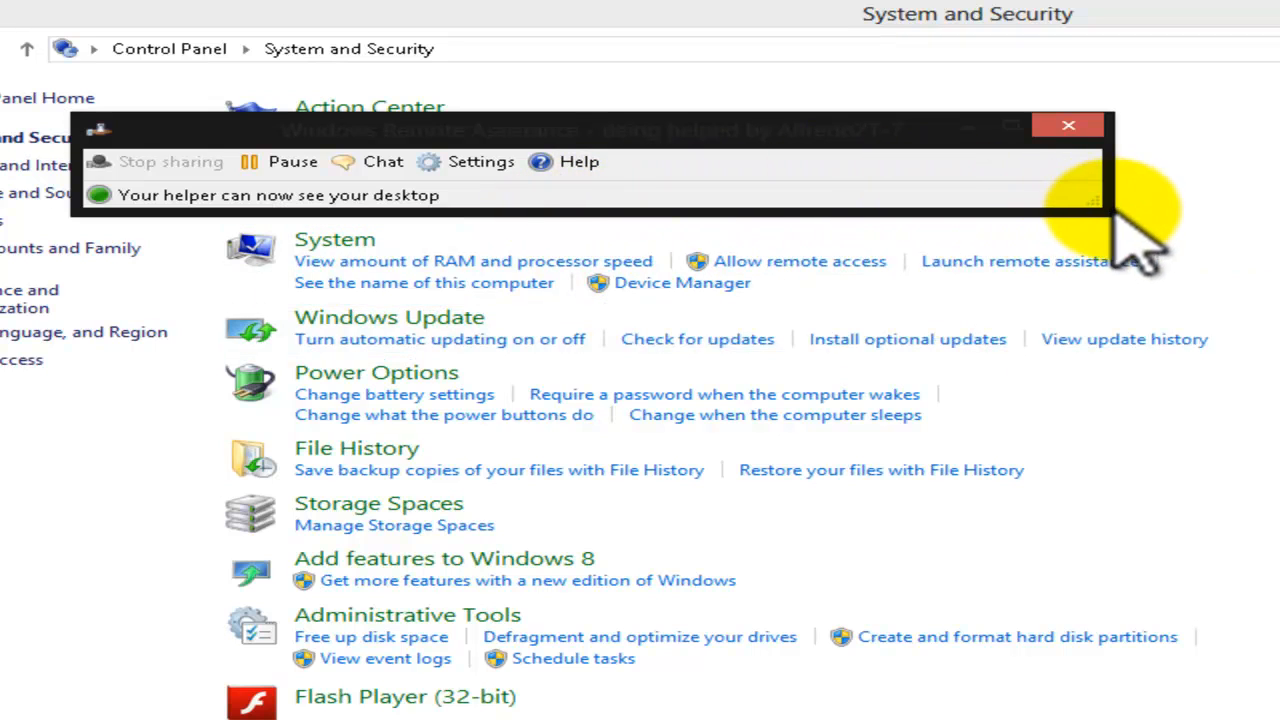
drag(1100, 208, 885, 210)
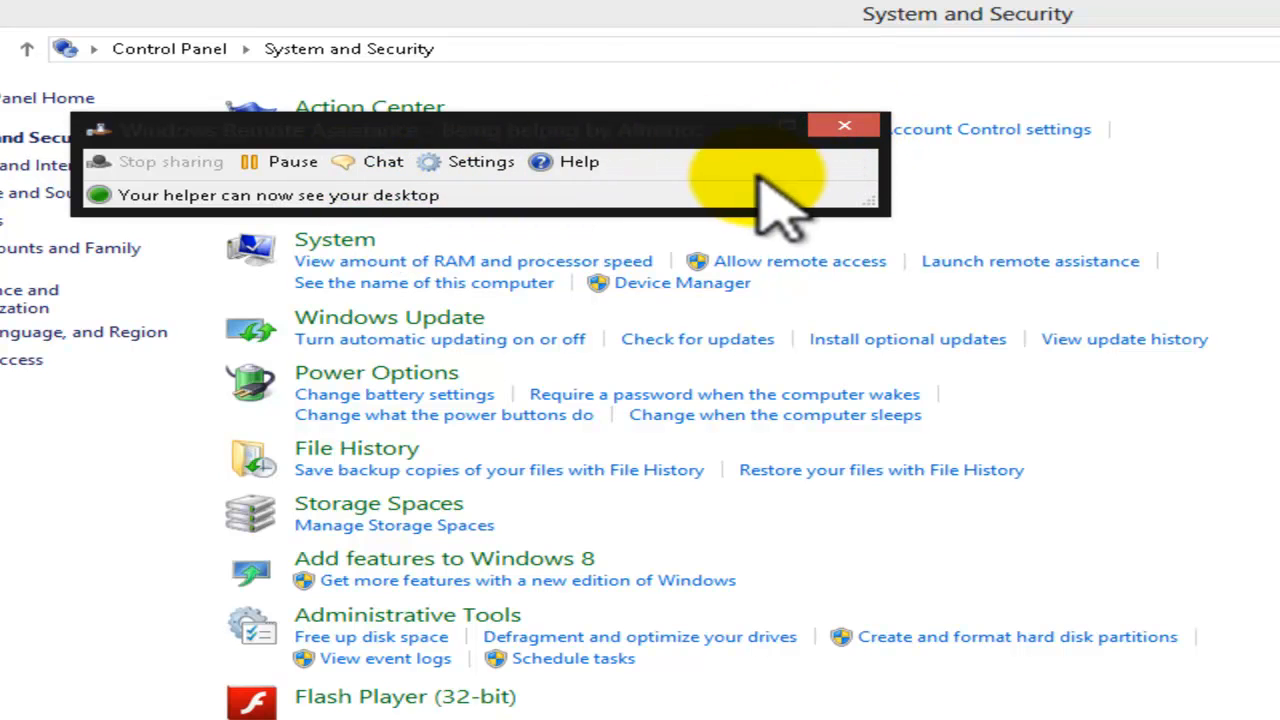
click(844, 125)
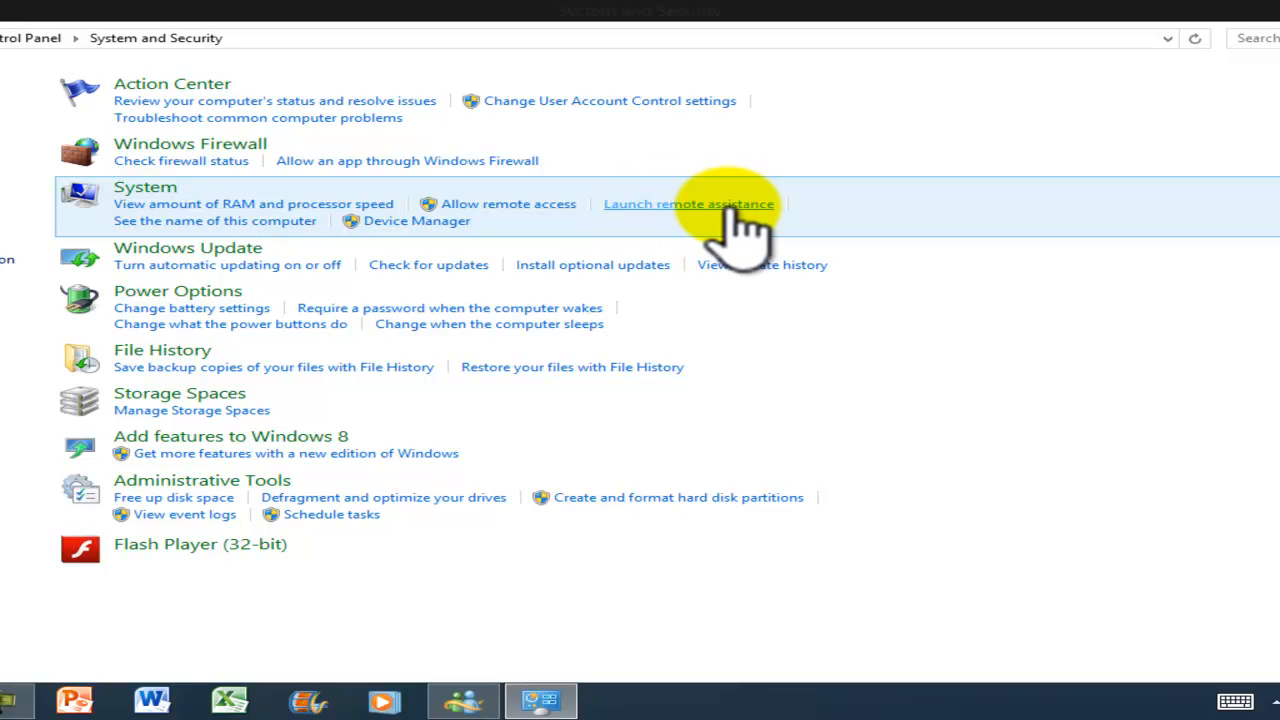
Check the Remote Assistance option in the remote access settings and the computer's name in the system information, closing both.
click(512, 204)
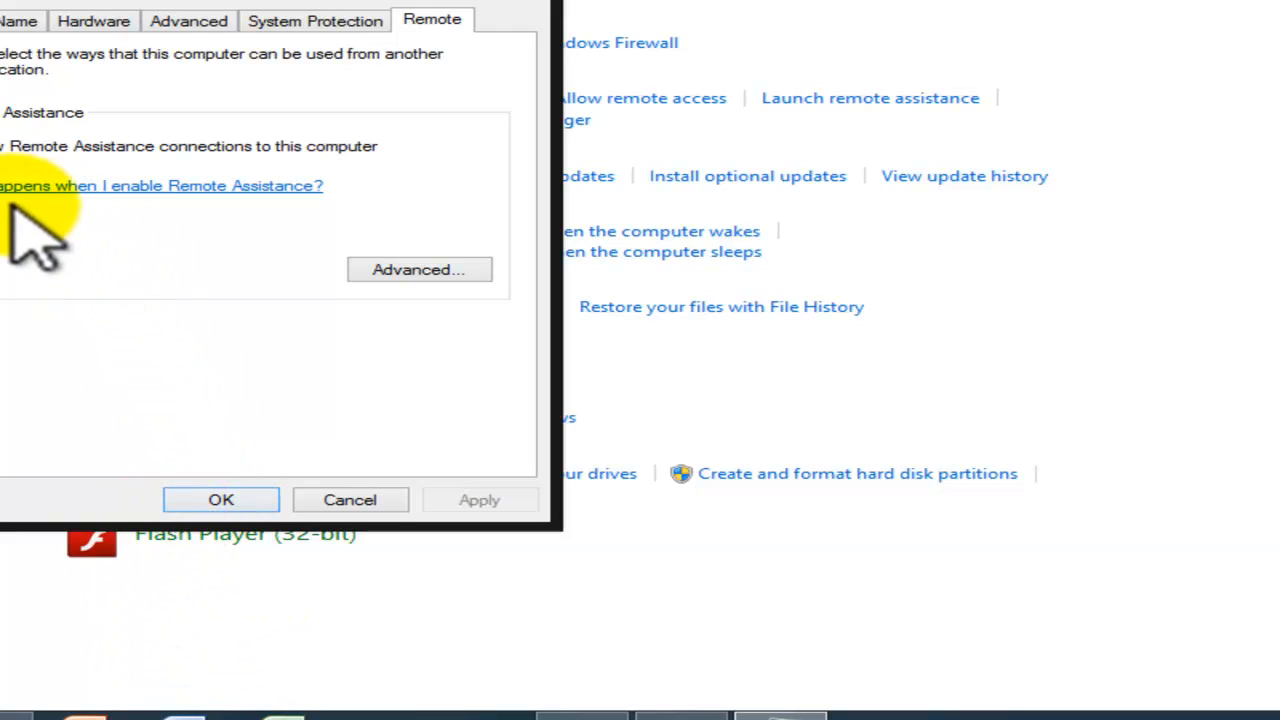
click(221, 499)
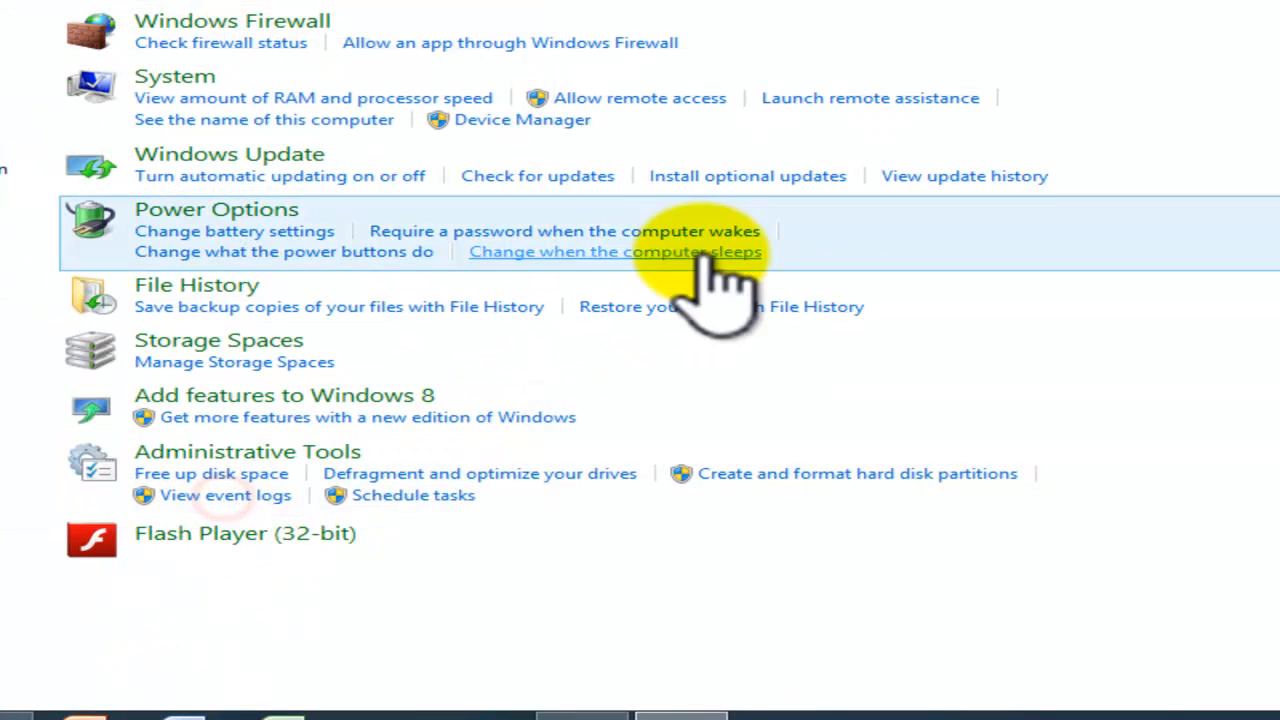
click(265, 119)
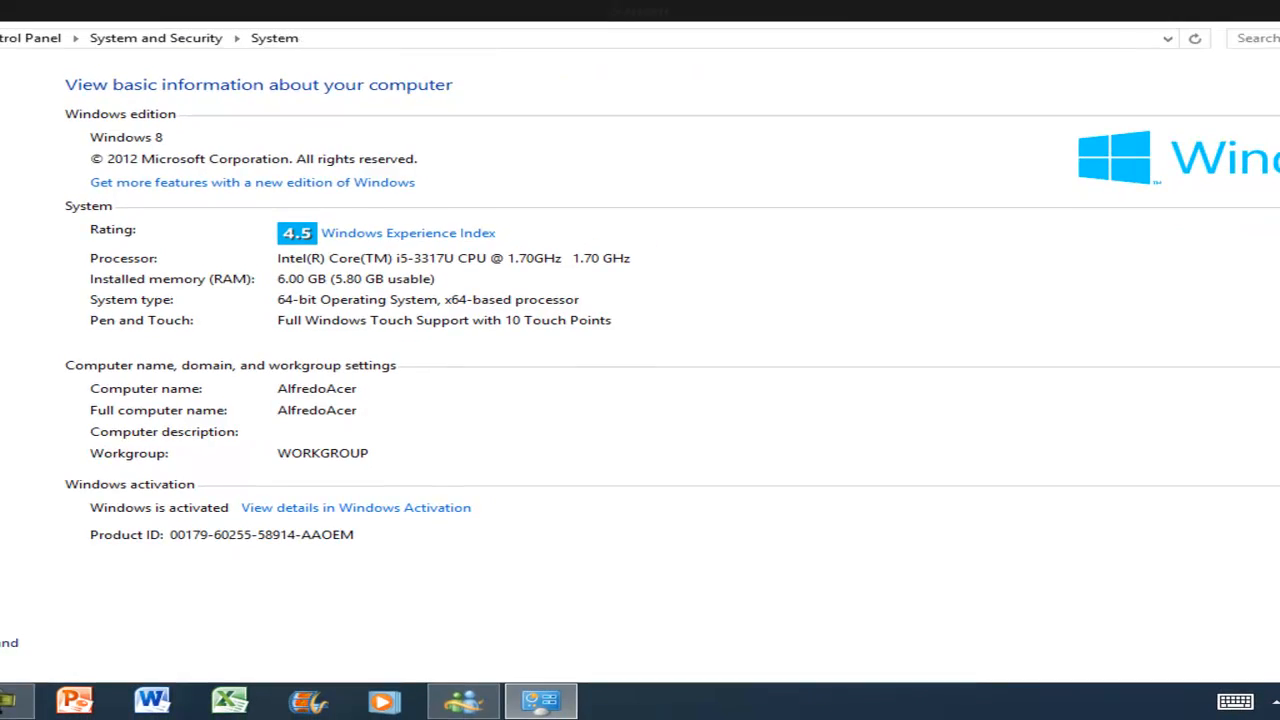
click(1277, 8)
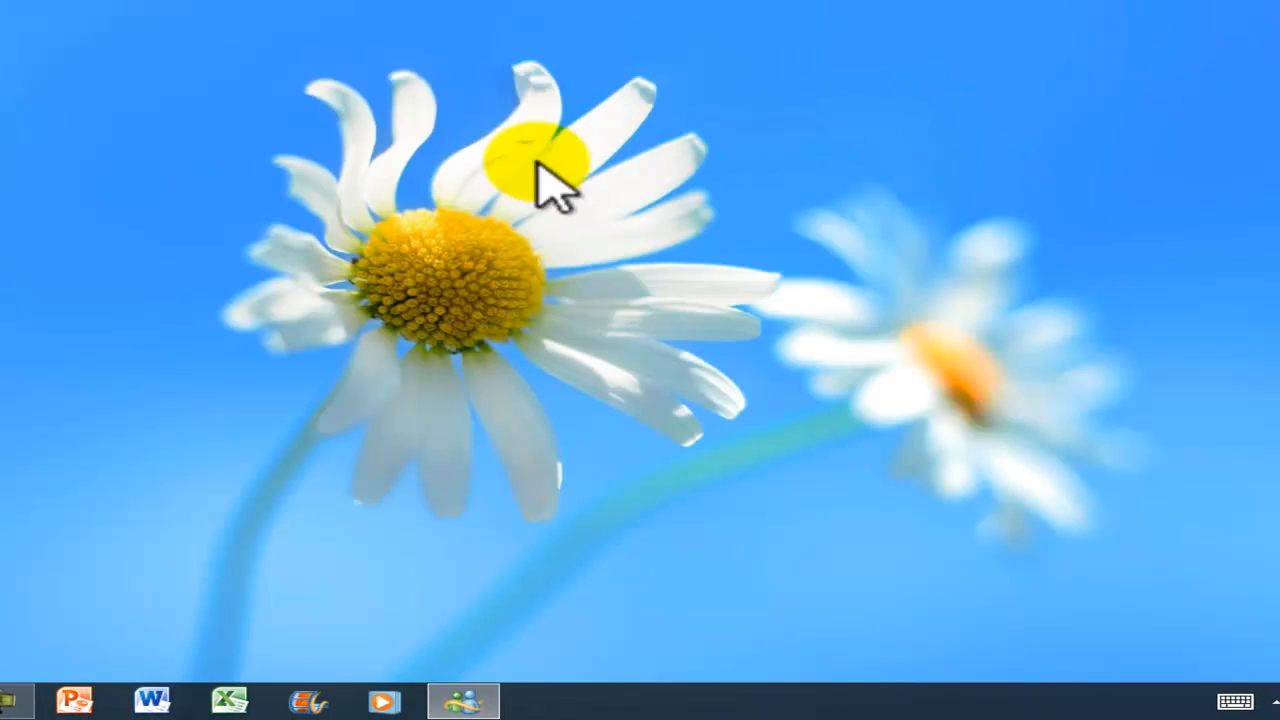
Reopen System and Security from a fresh Control Panel search and launch Windows Remote Assistance again.
key(super)
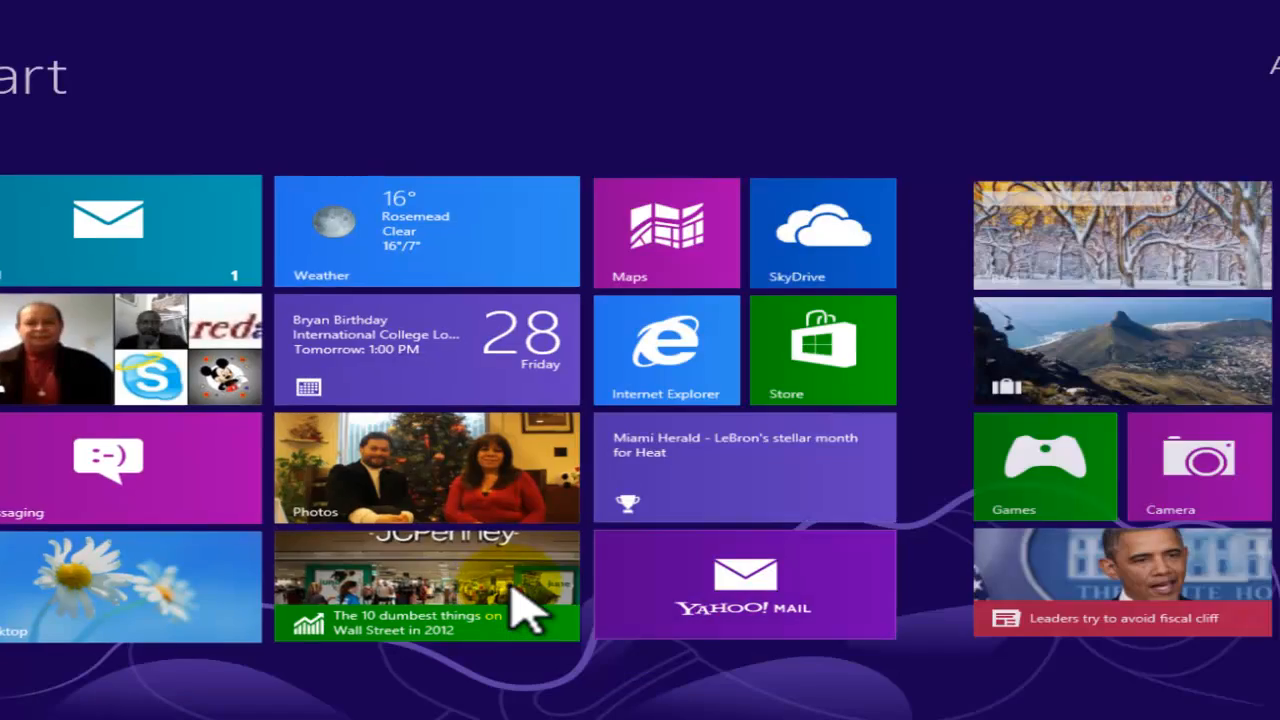
text(contro)
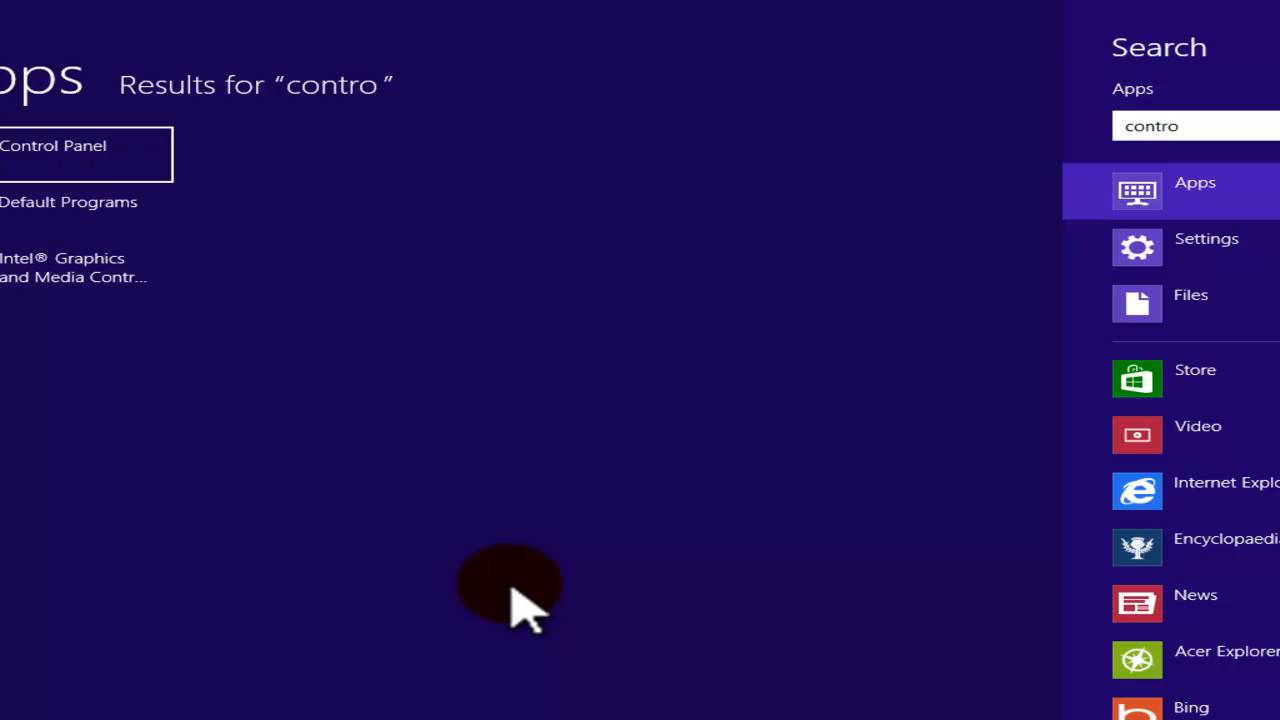
click(55, 168)
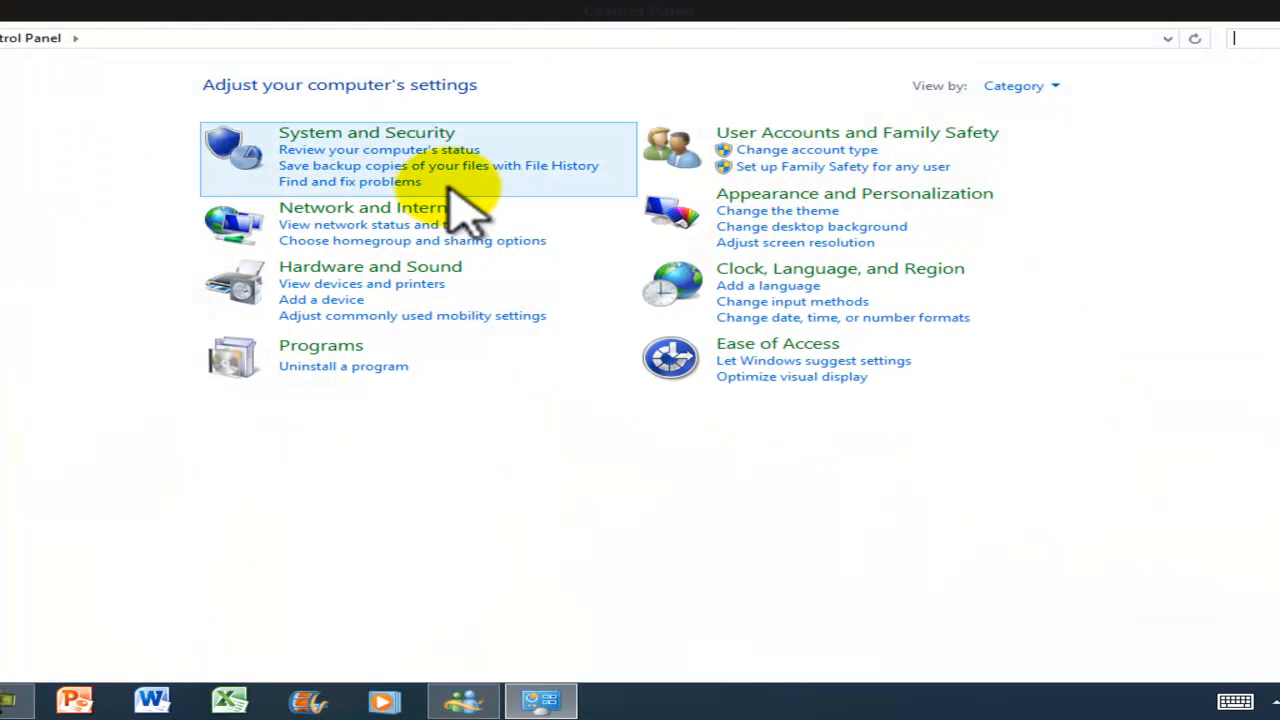
click(395, 135)
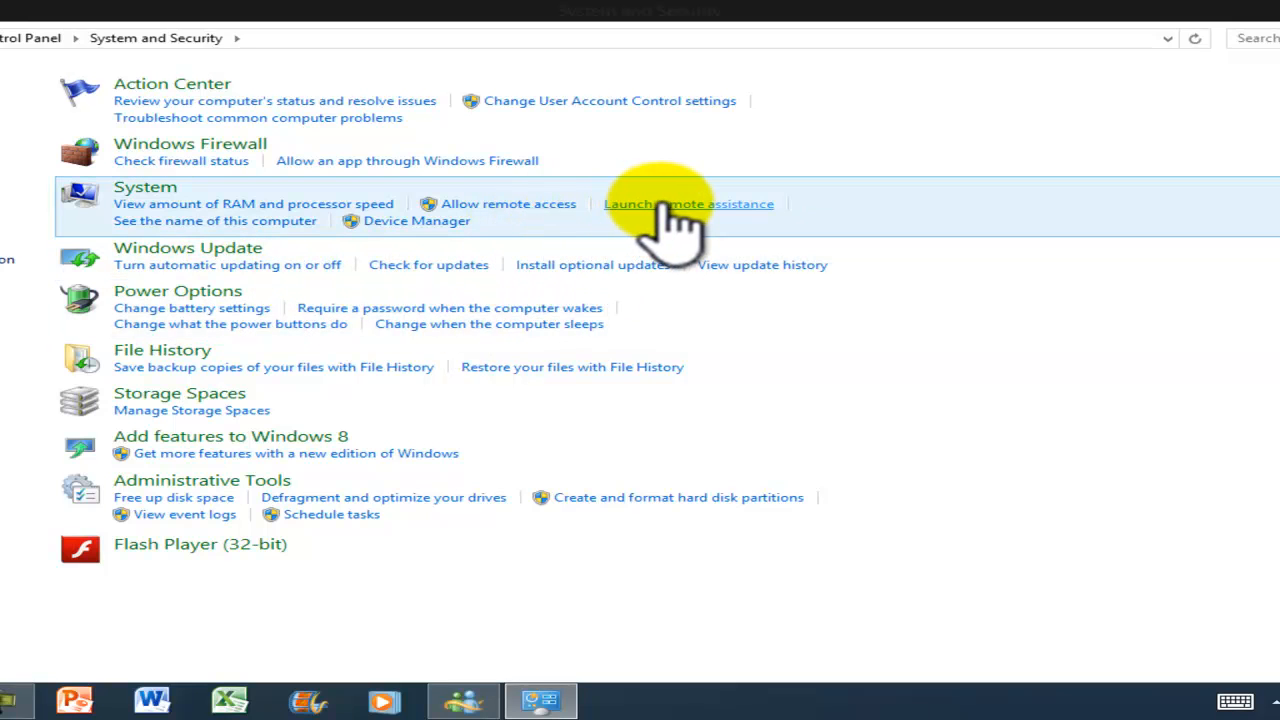
click(663, 205)
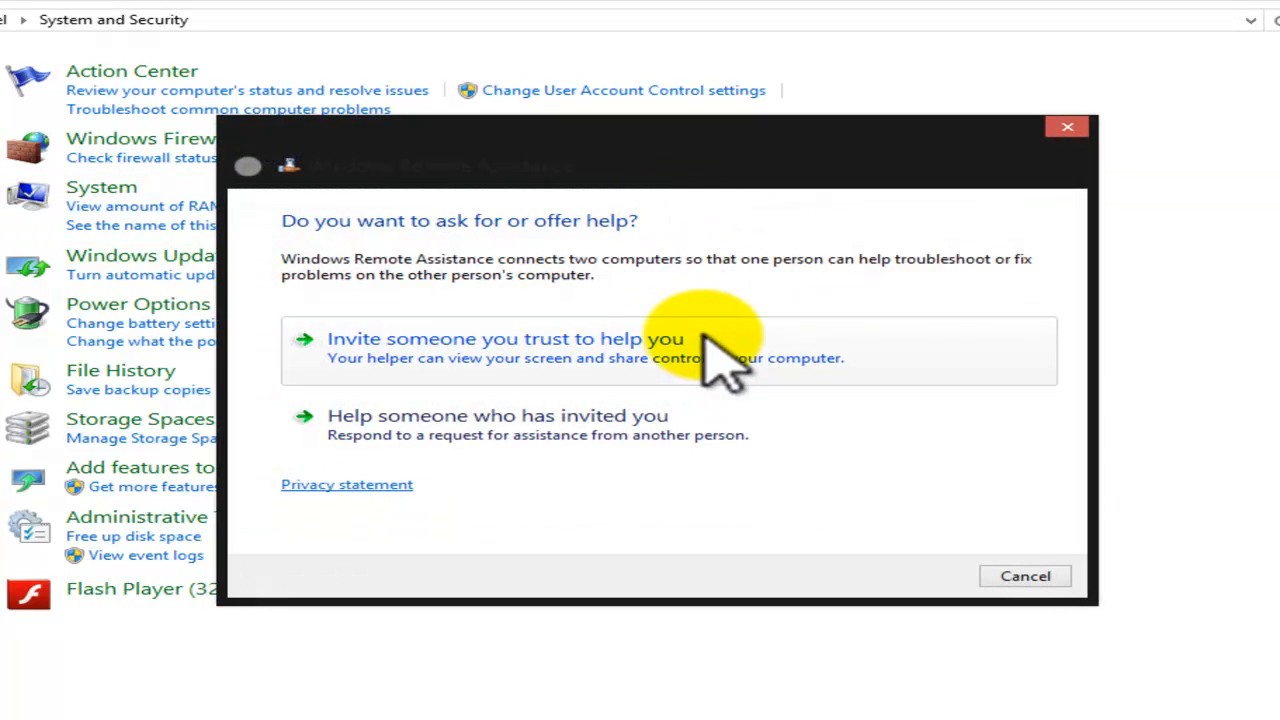
Create a new email invitation for a trusted helper and send it to the recipient.
click(623, 368)
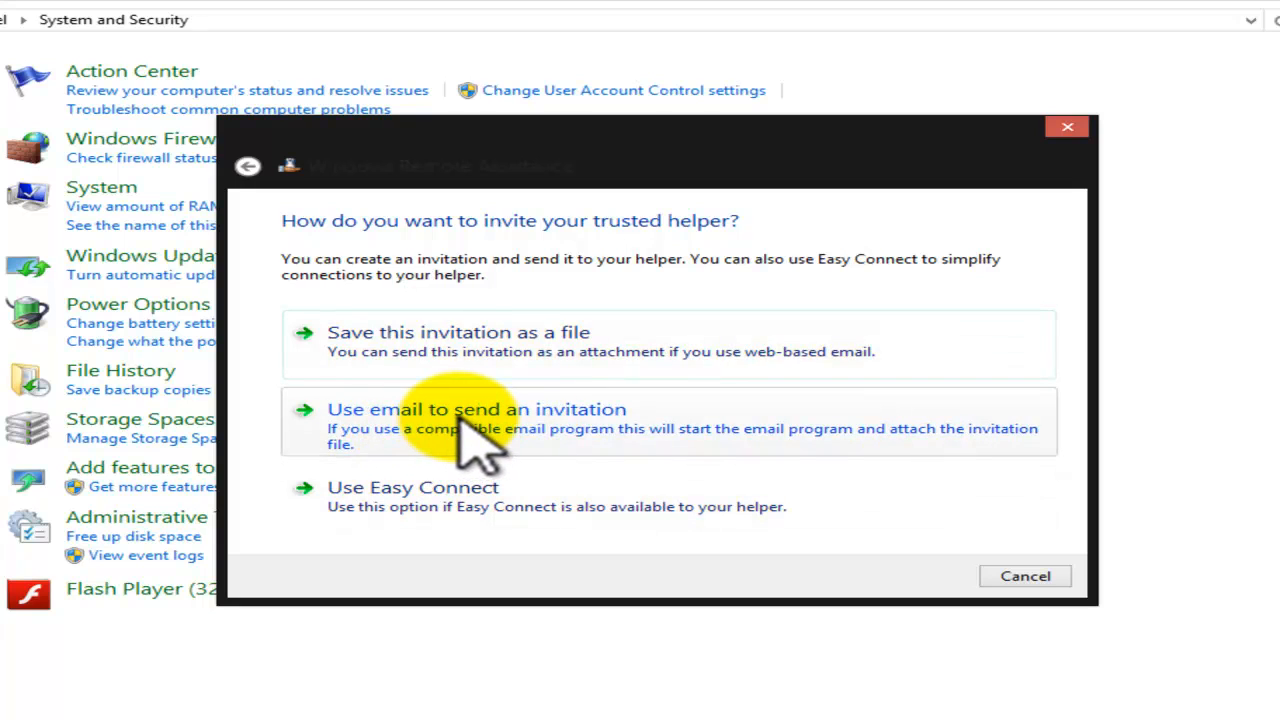
click(462, 415)
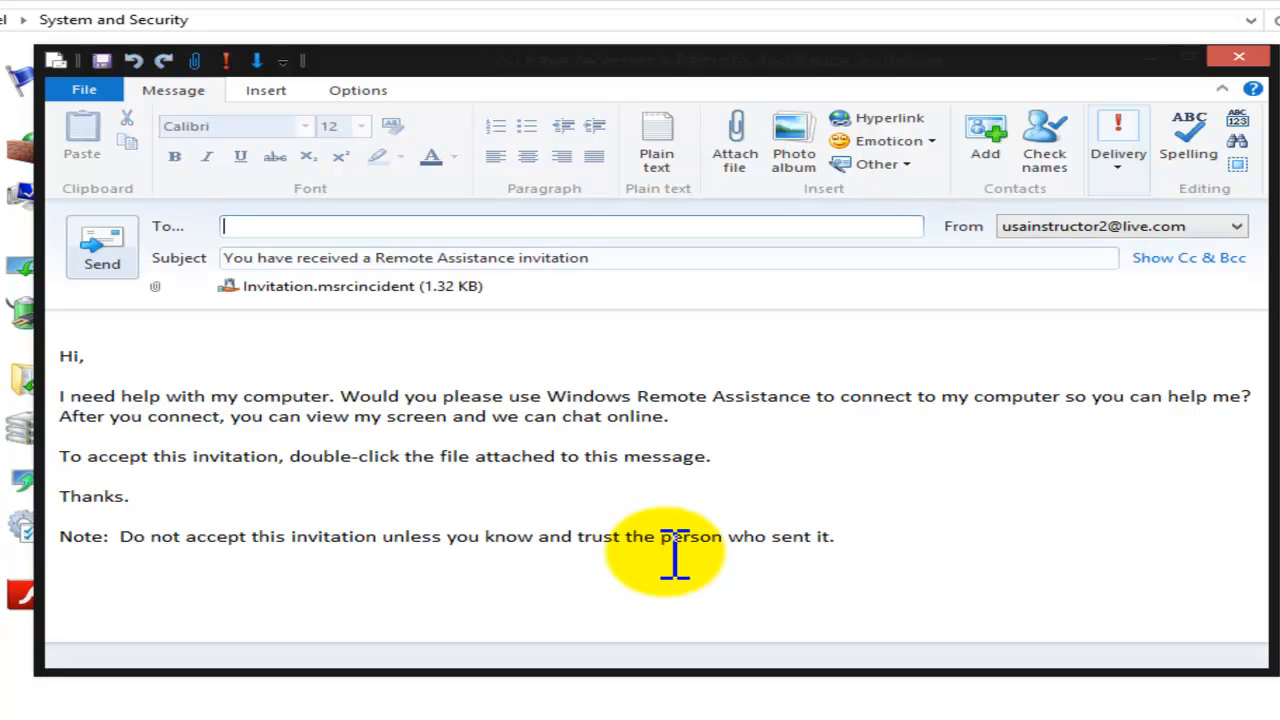
click(266, 228)
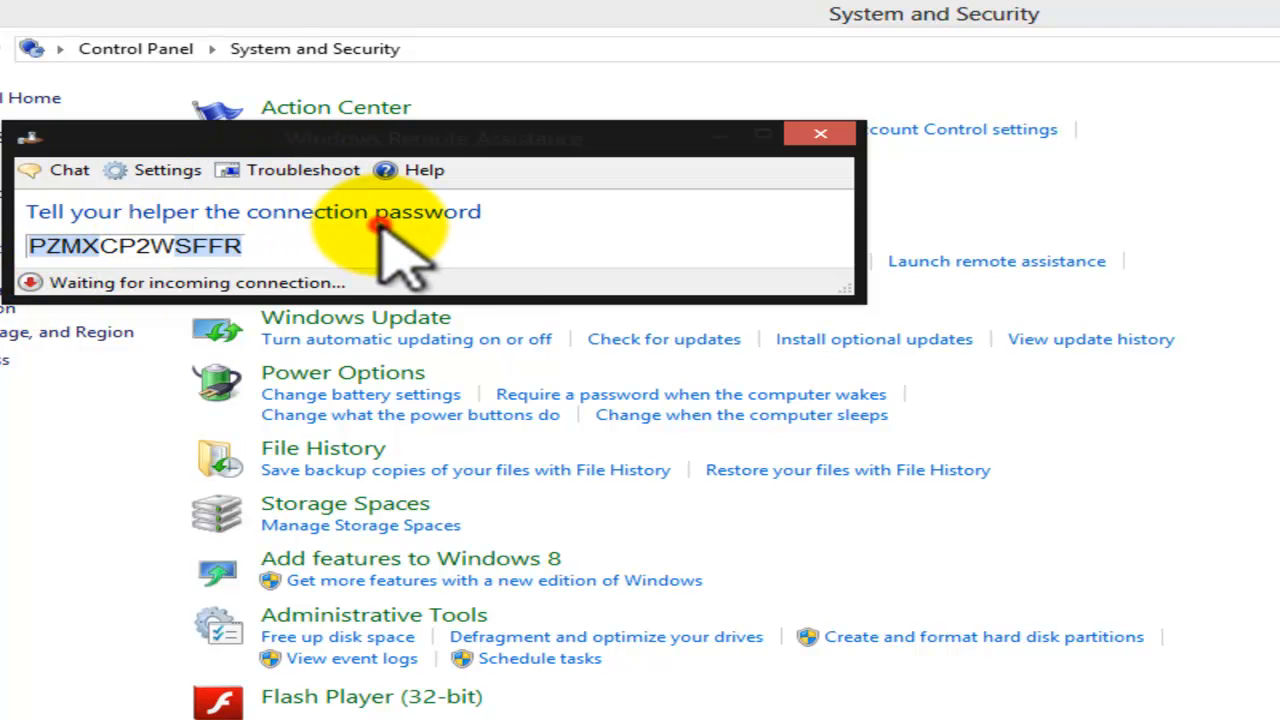
Bring up the Remote Assistance troubleshooting prompt, dismiss it, and close Remote Assistance to cancel the current invitation.
click(280, 170)
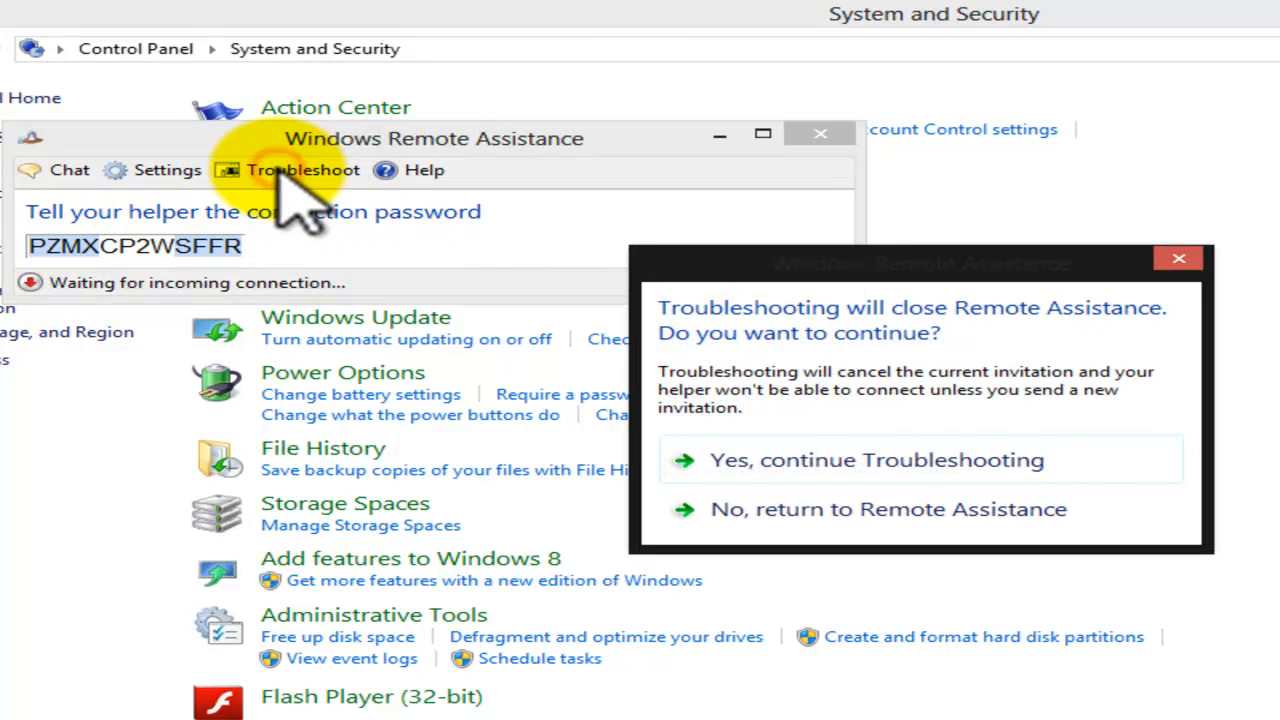
click(1180, 260)
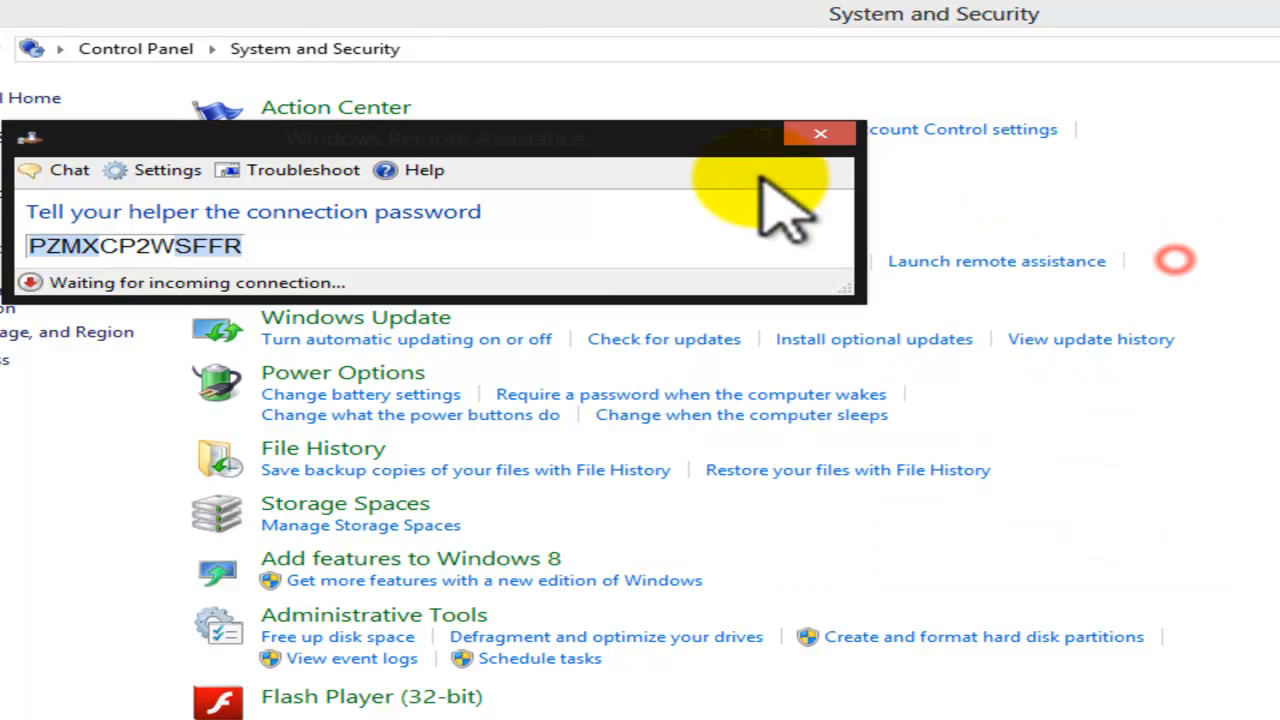
click(822, 135)
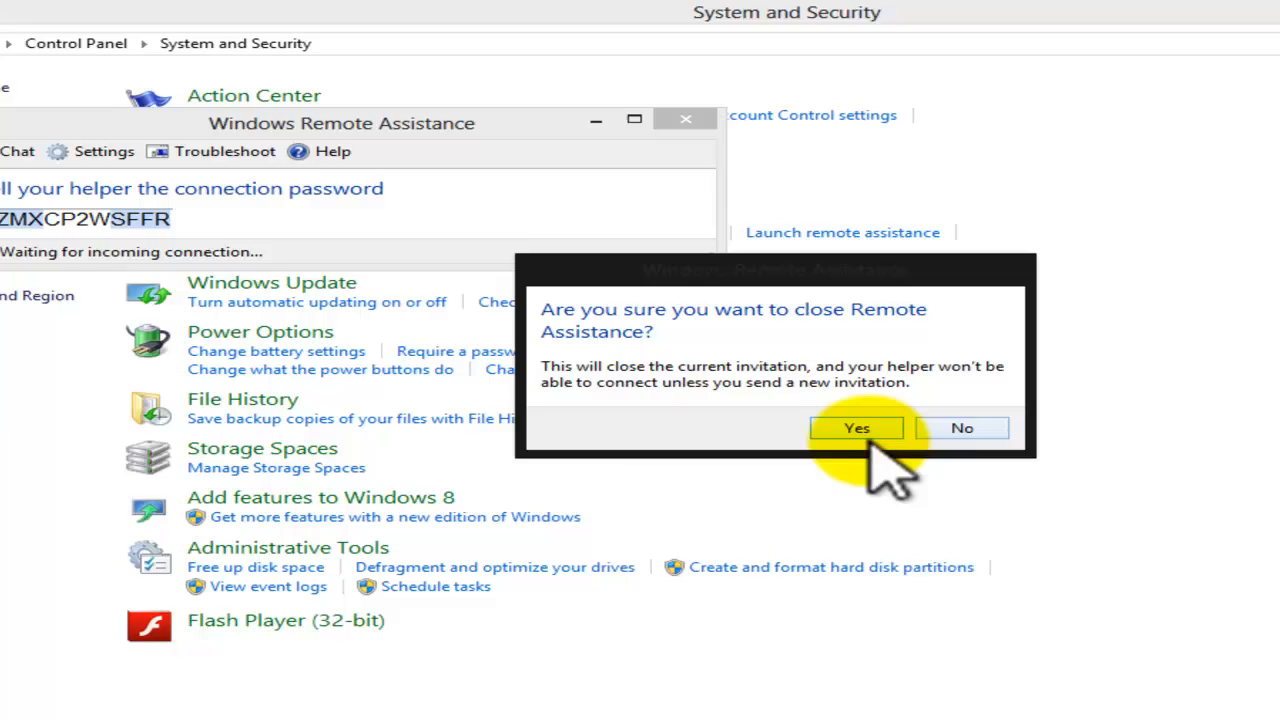
click(857, 428)
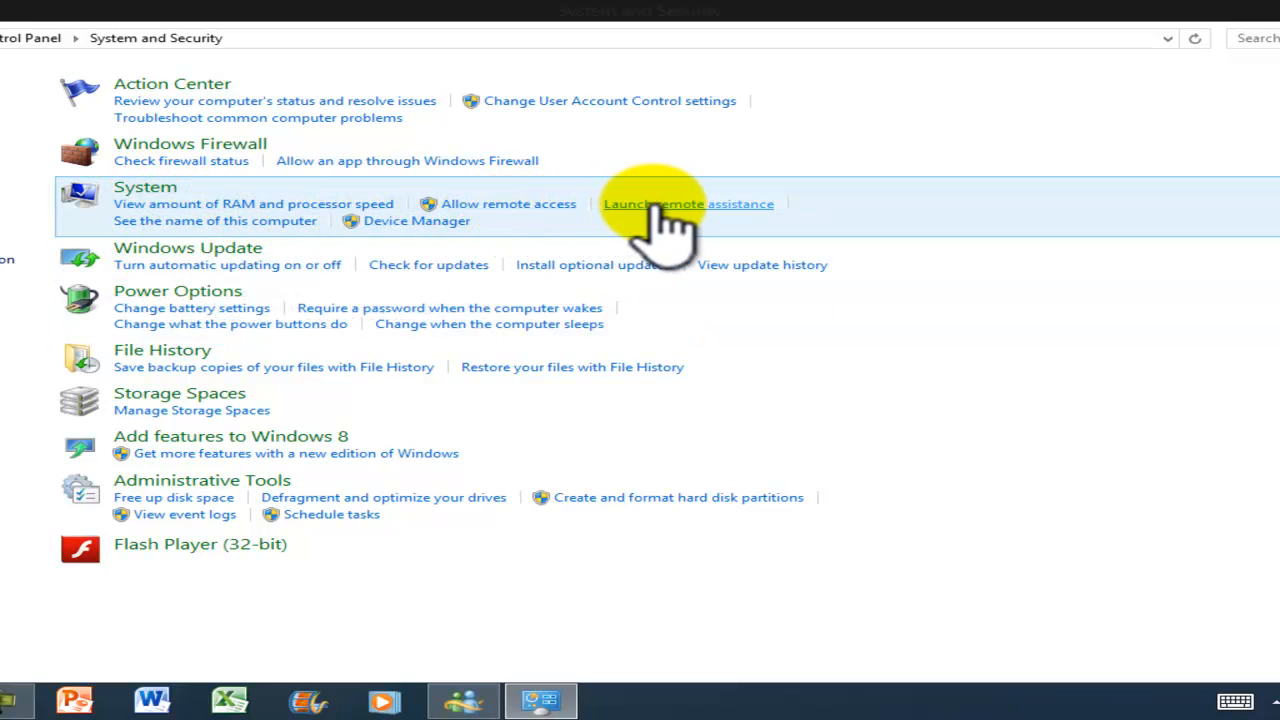
Launch Remote Assistance again, invite a trusted helper using Easy Connect, and reposition the invitation window over the Control Panel page.
click(653, 204)
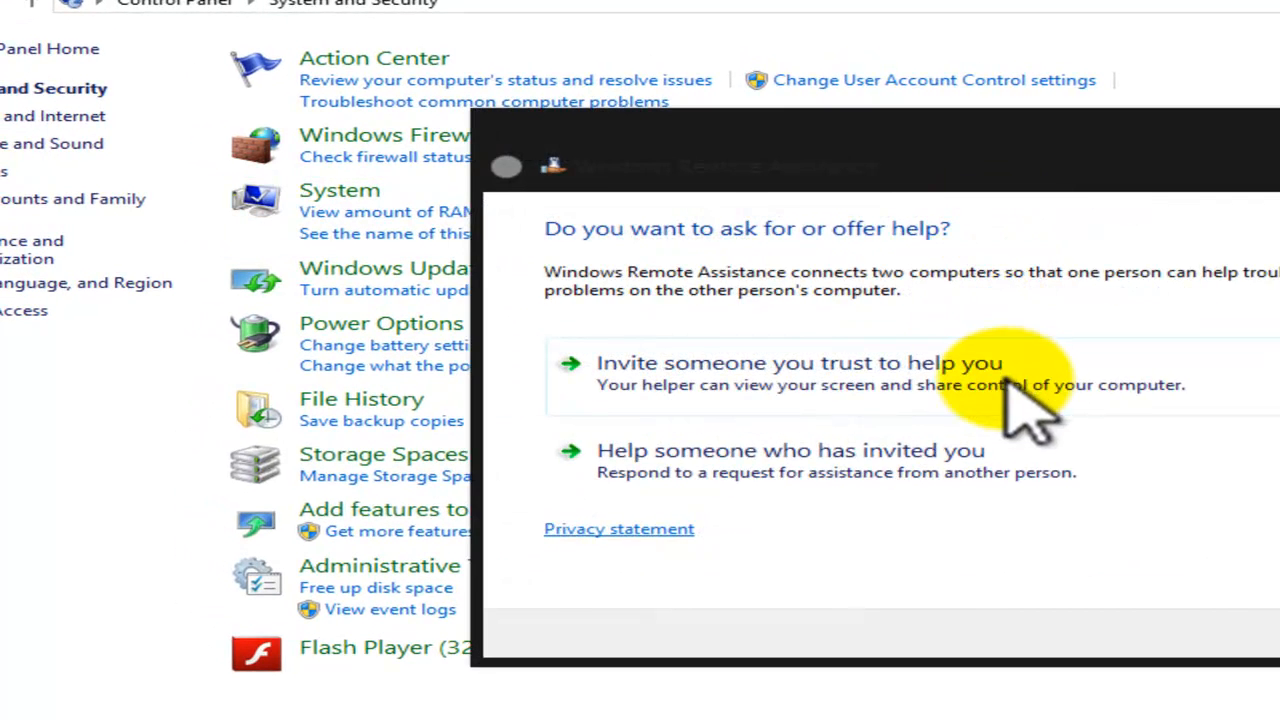
click(835, 372)
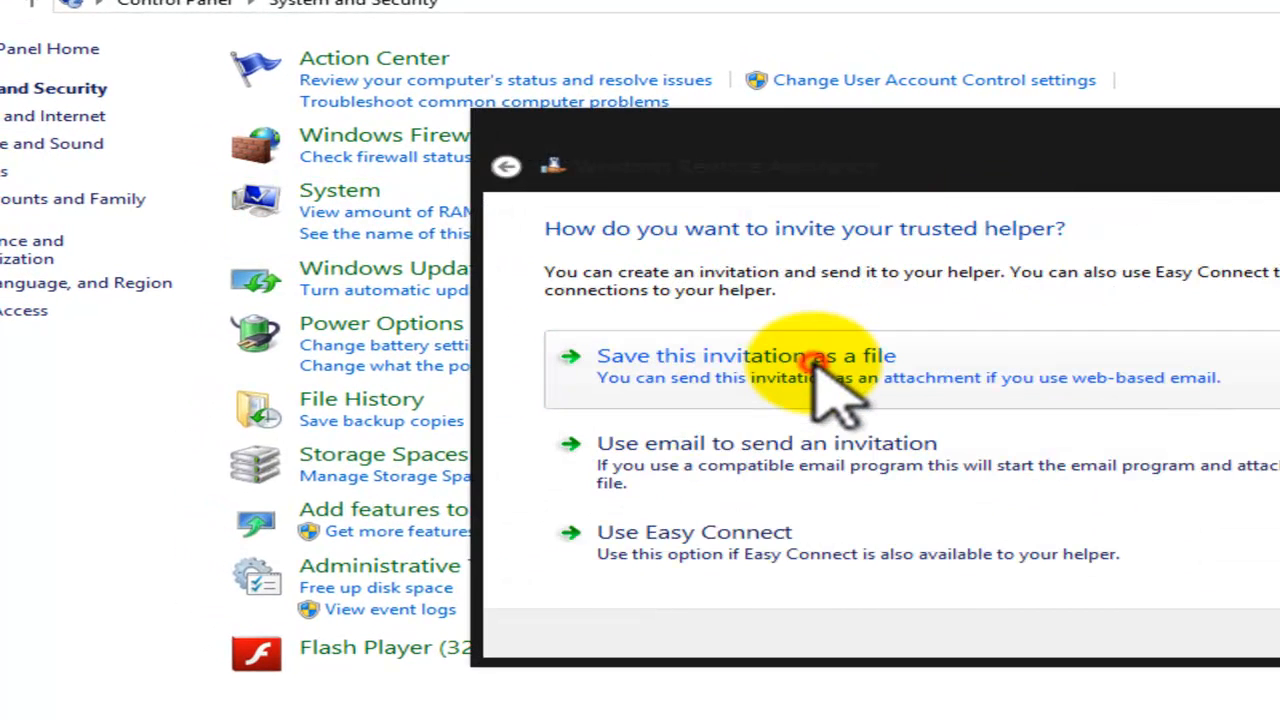
click(725, 545)
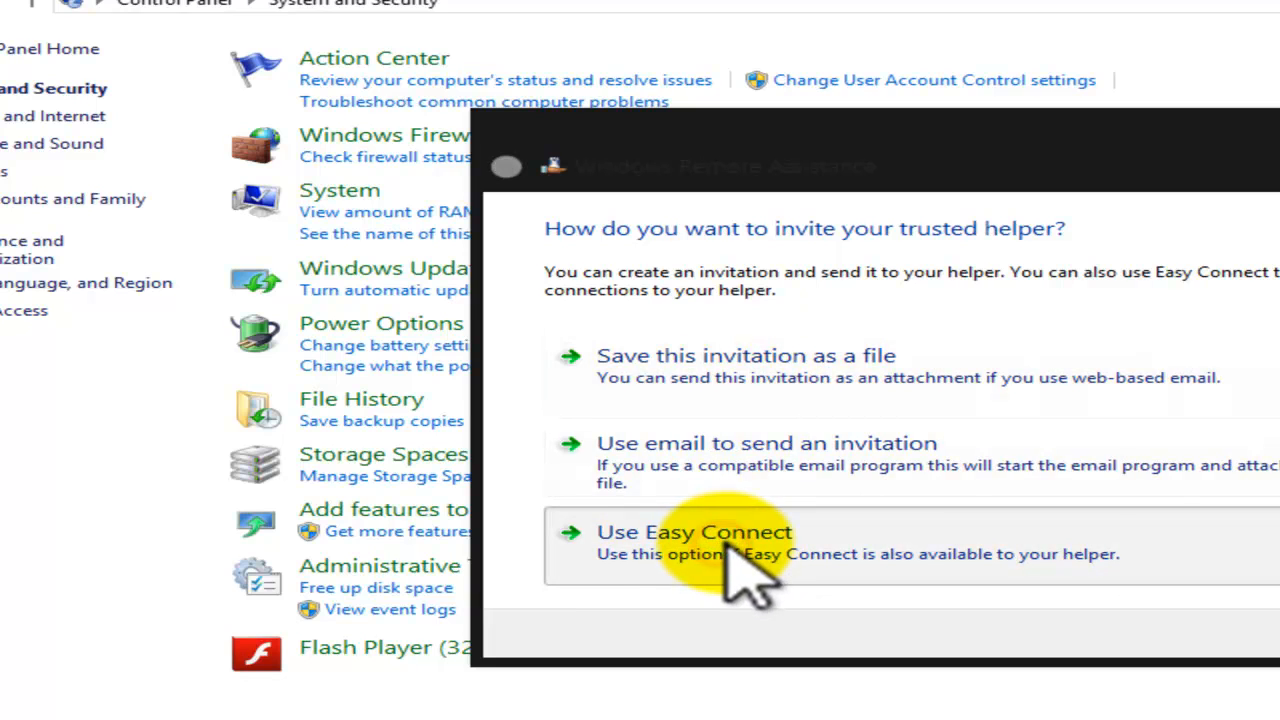
click(790, 540)
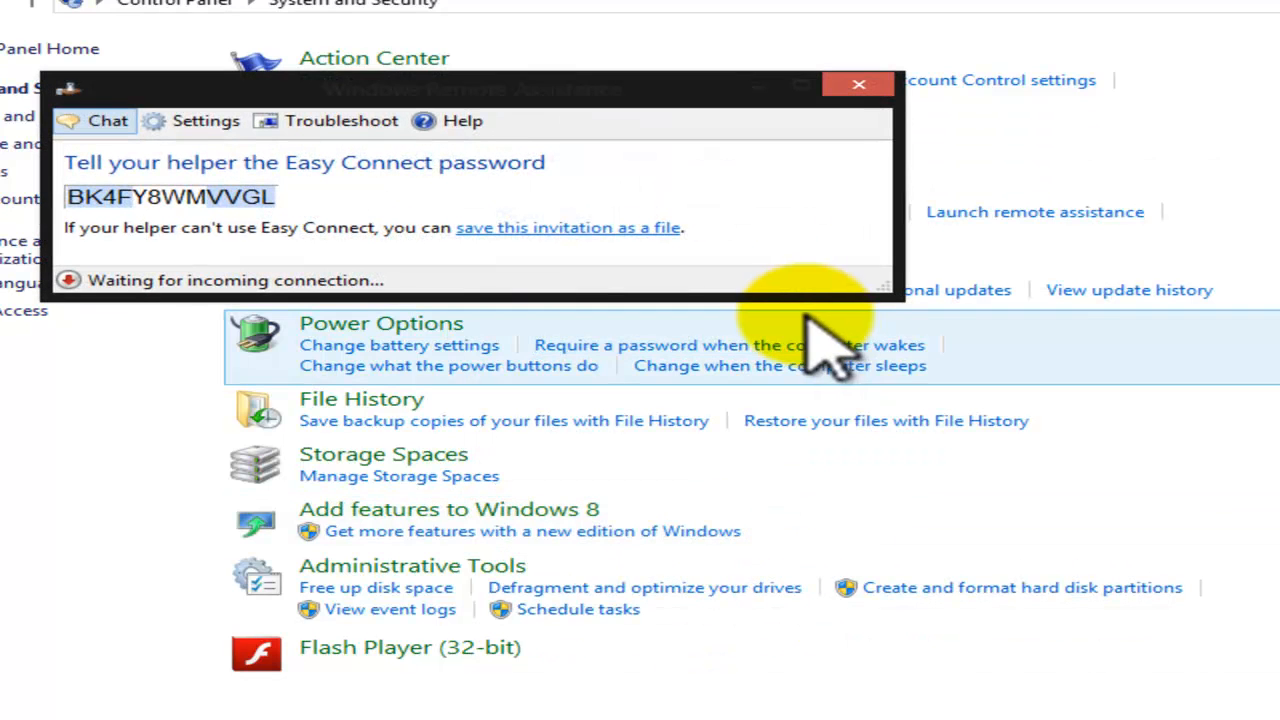
drag(553, 103, 605, 133)
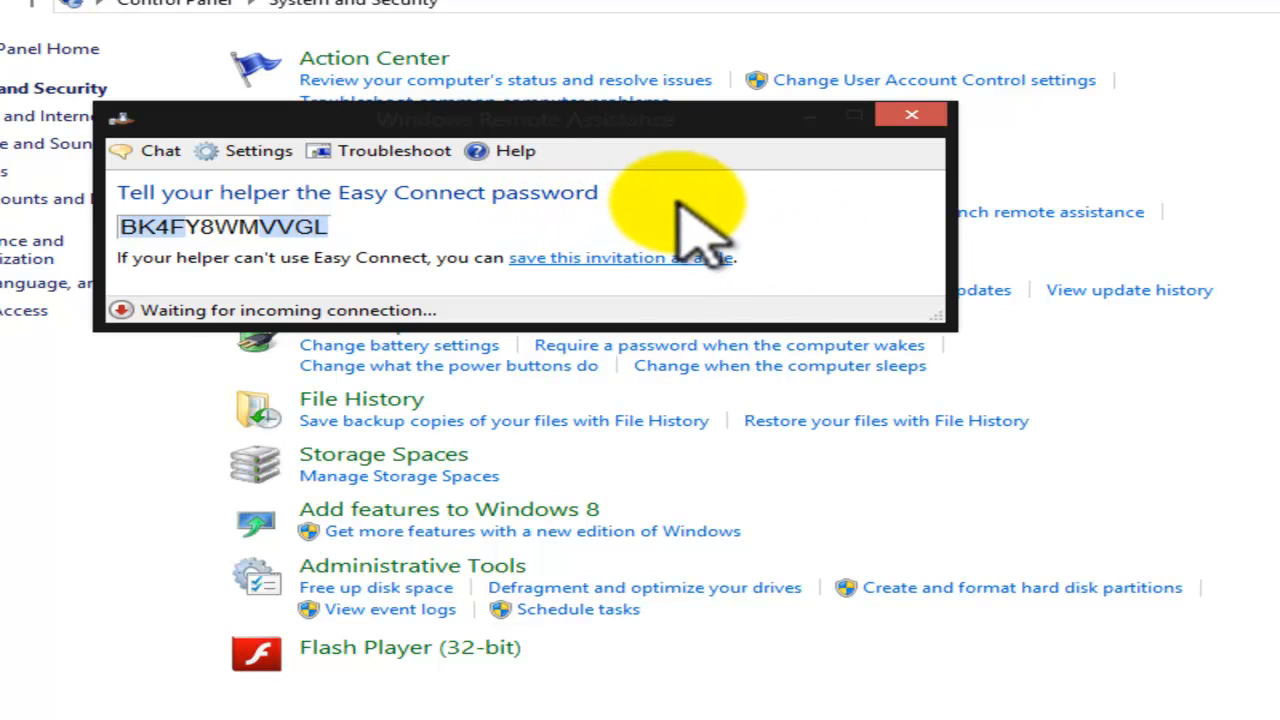
drag(630, 122, 859, 157)
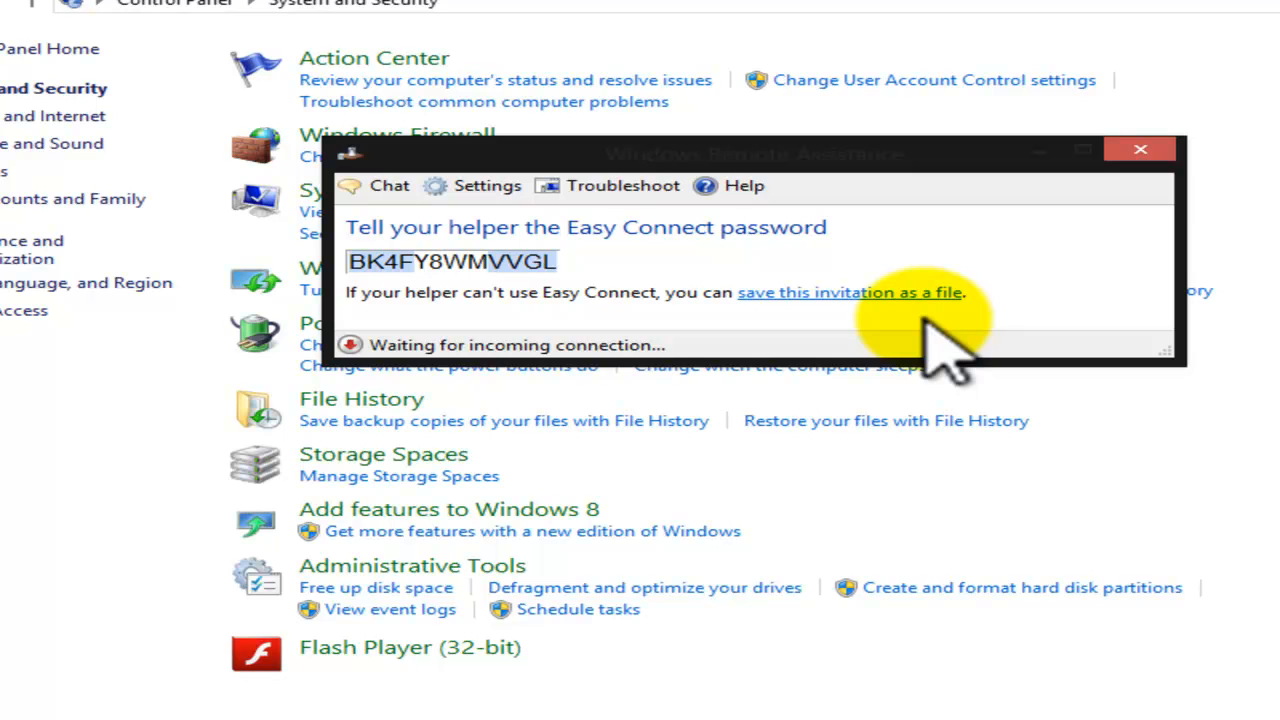
Open the Remote Assistance chat area and write "Hello" in the message box.
click(355, 186)
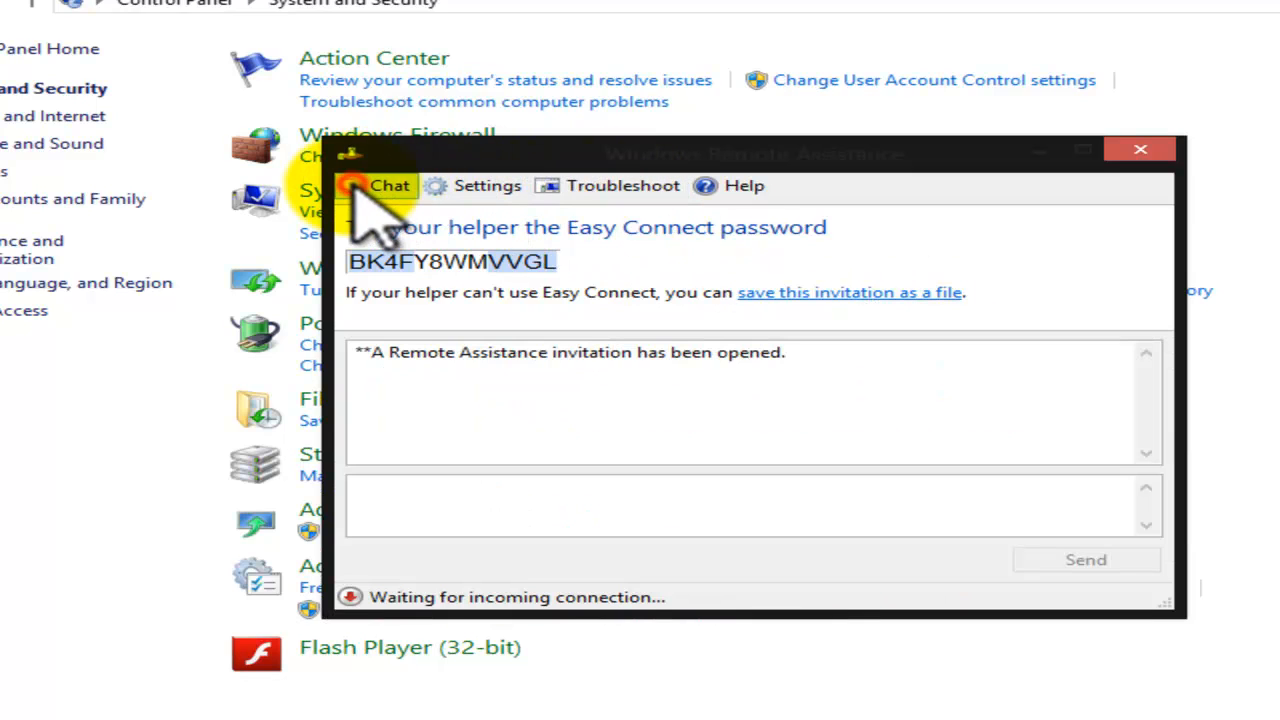
click(515, 509)
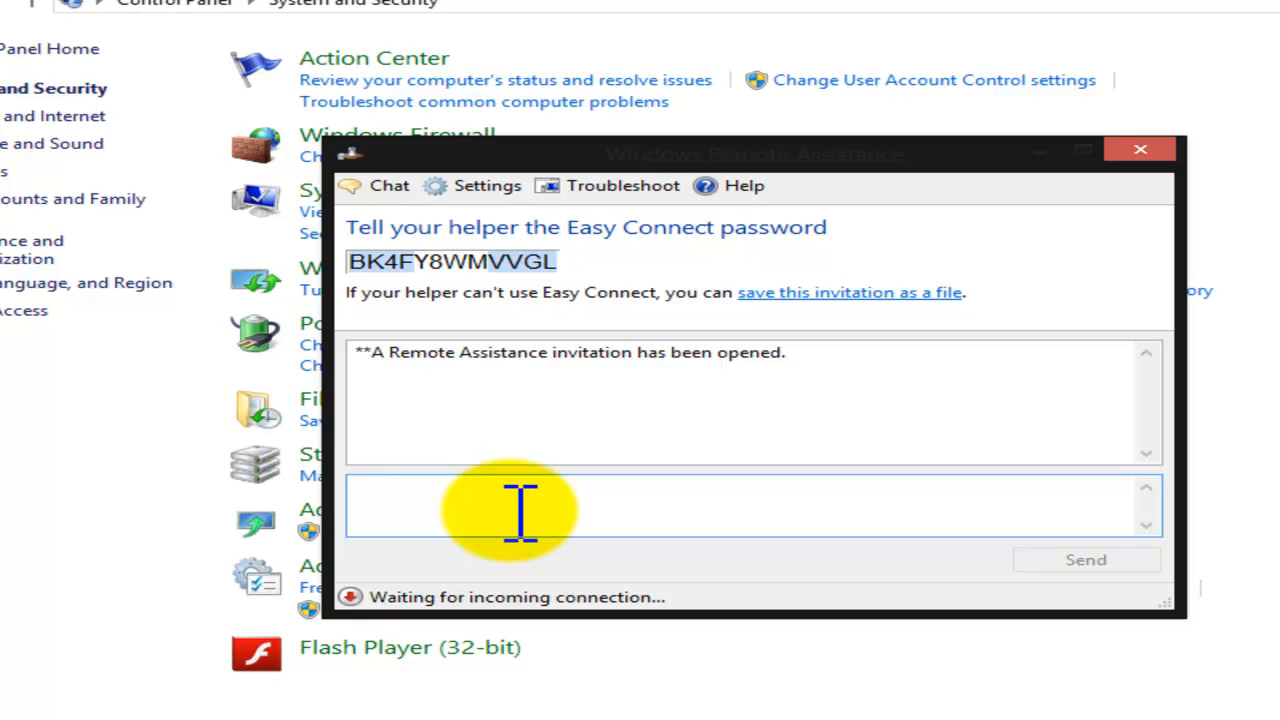
text(Hello)
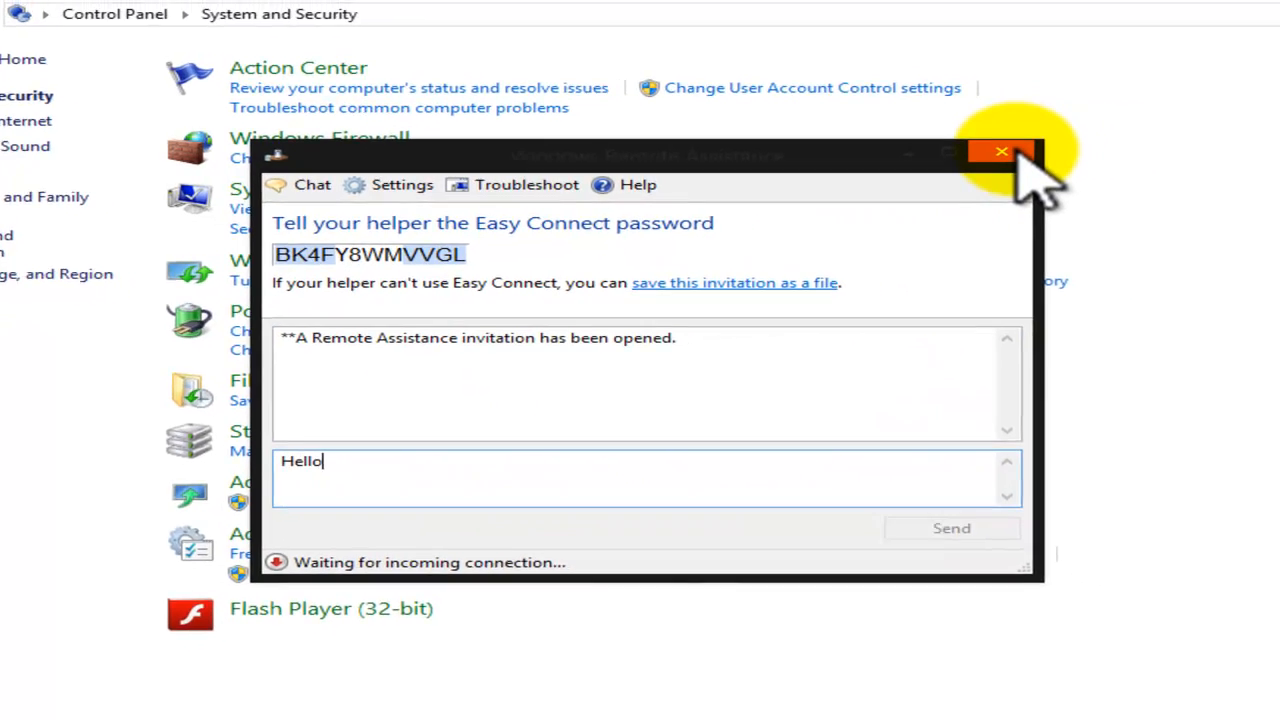
Close Remote Assistance to cancel the Easy Connect invitation and return to the Start screen.
click(1016, 155)
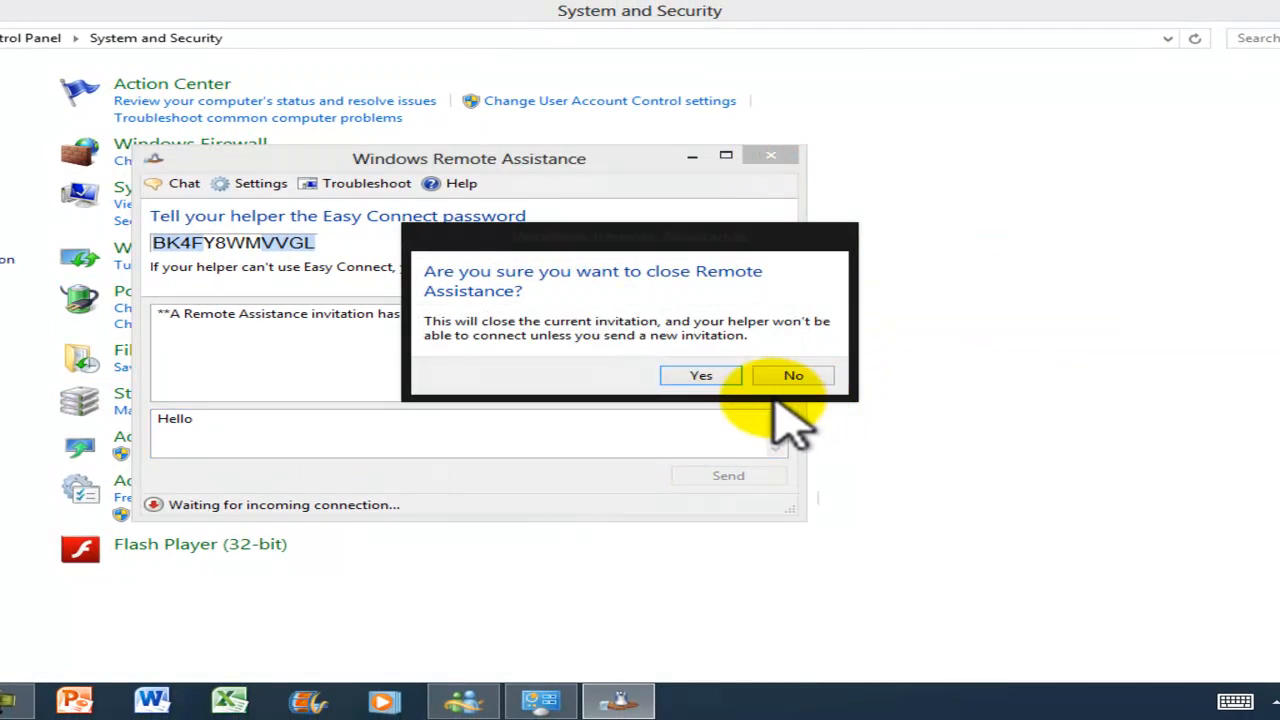
click(700, 376)
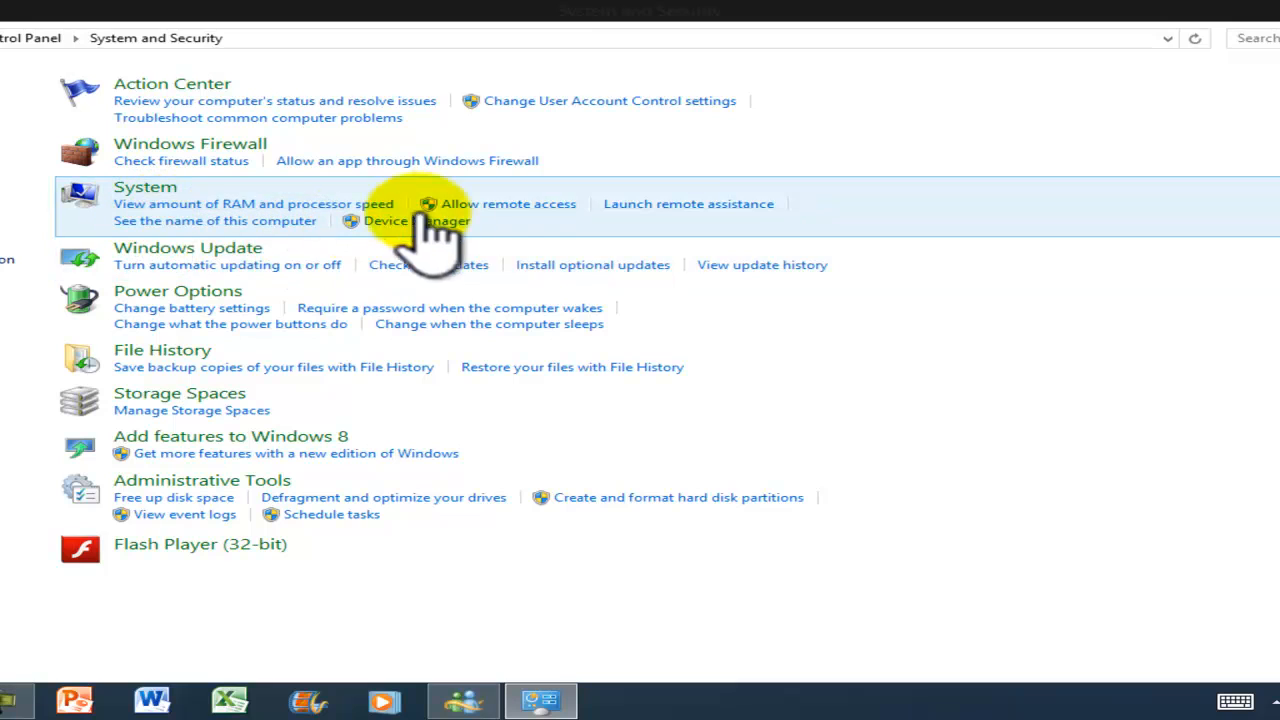
click(684, 207)
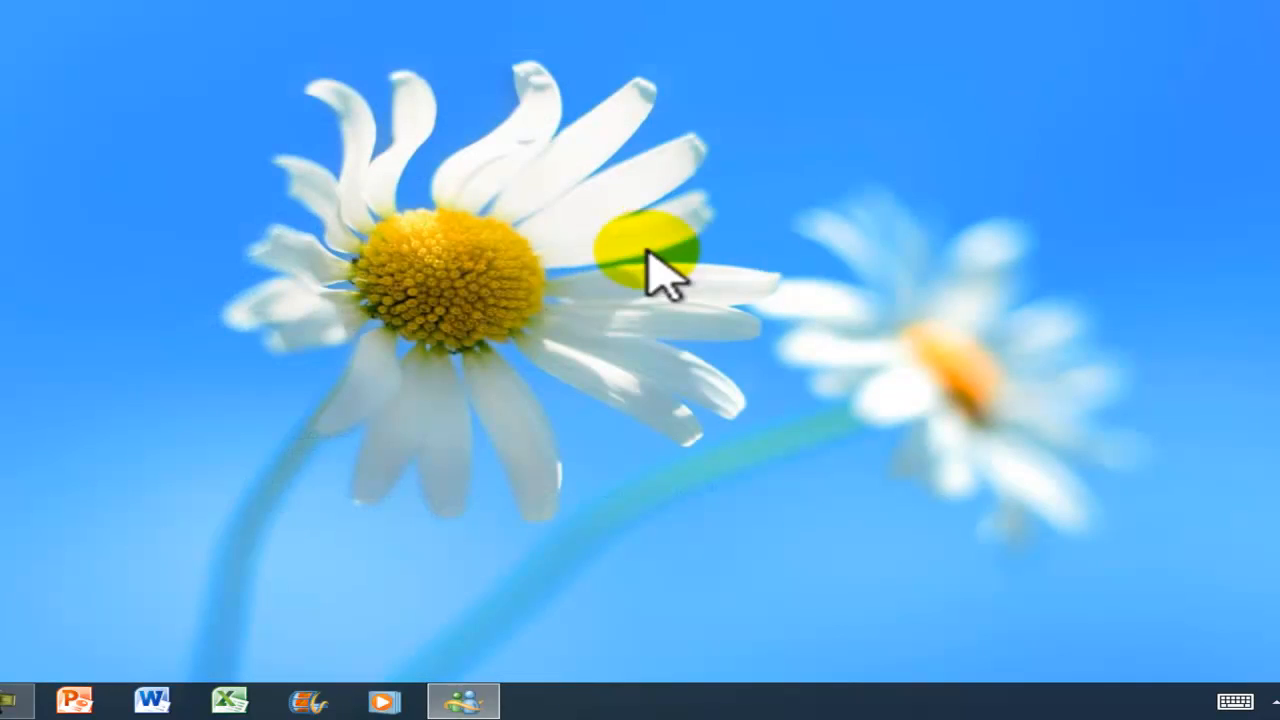
key(super)
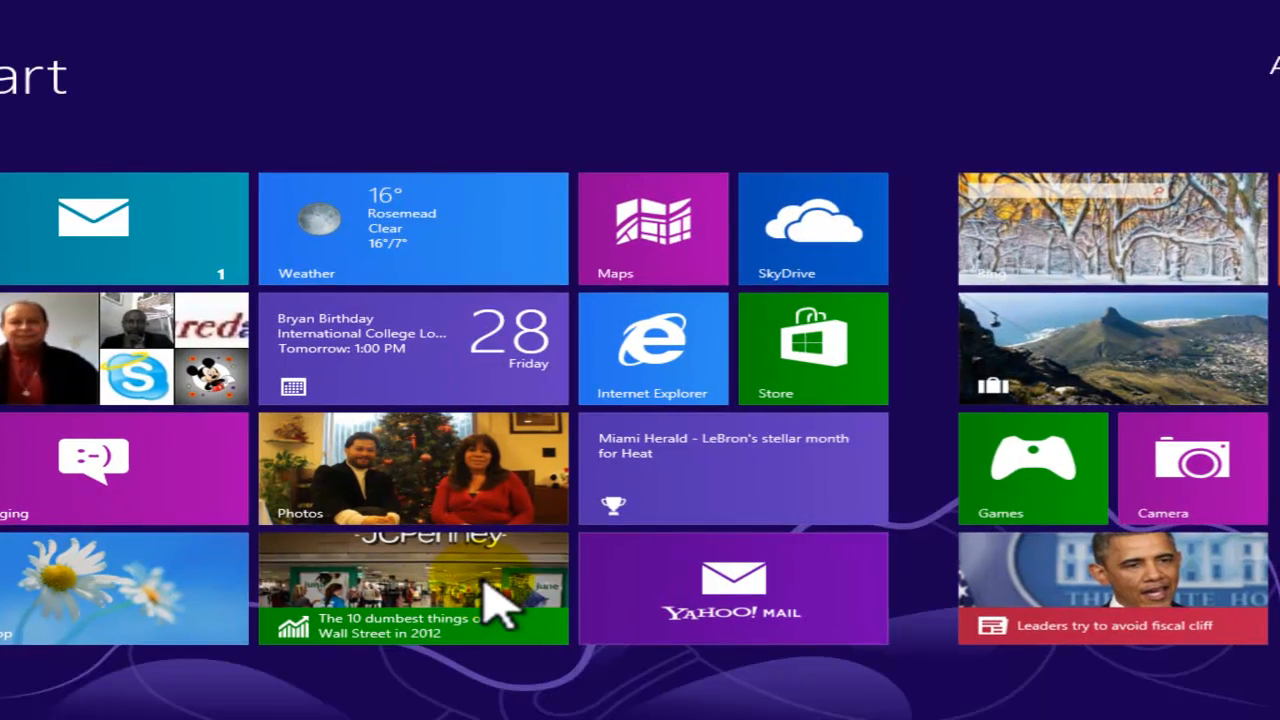